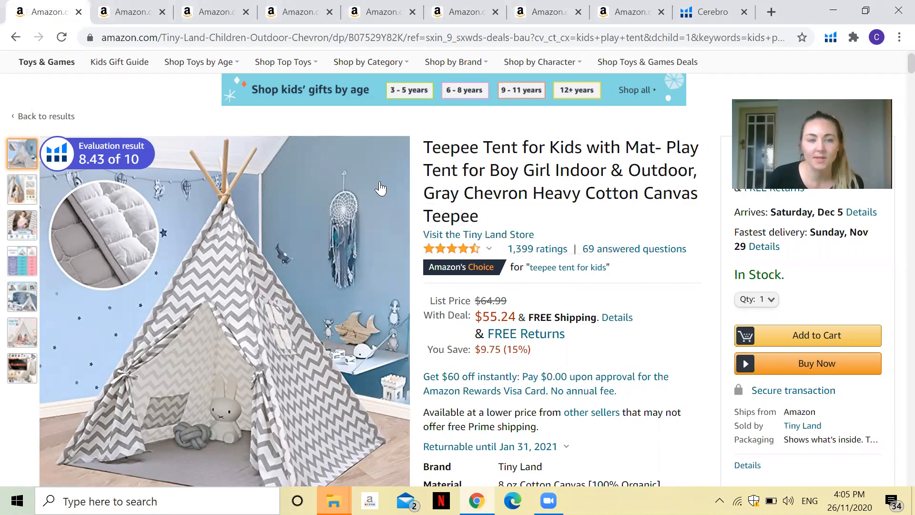
Review the gray chevron teepee tent listing's price, material and dimensions
scroll(659, 402, "down", 1)
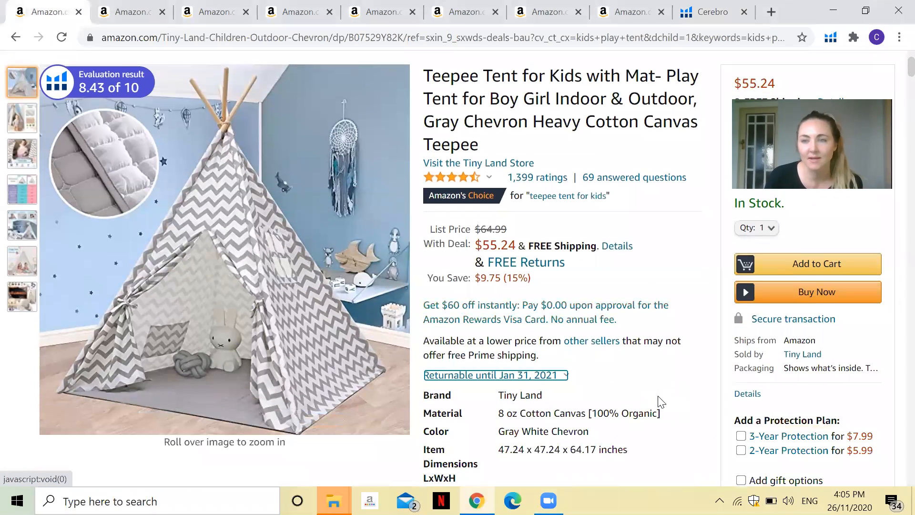
scroll(662, 384, "down", 5)
scroll(660, 381, "up", 5)
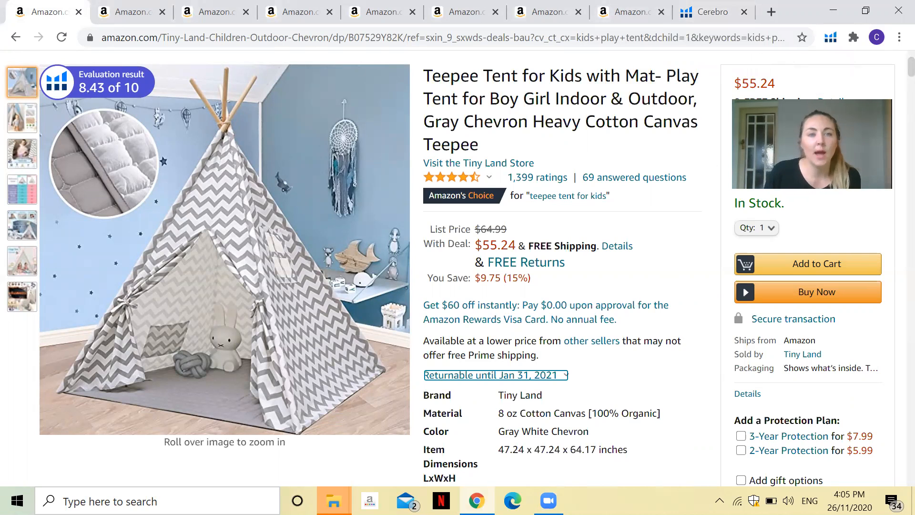
scroll(337, 199, "up", 1)
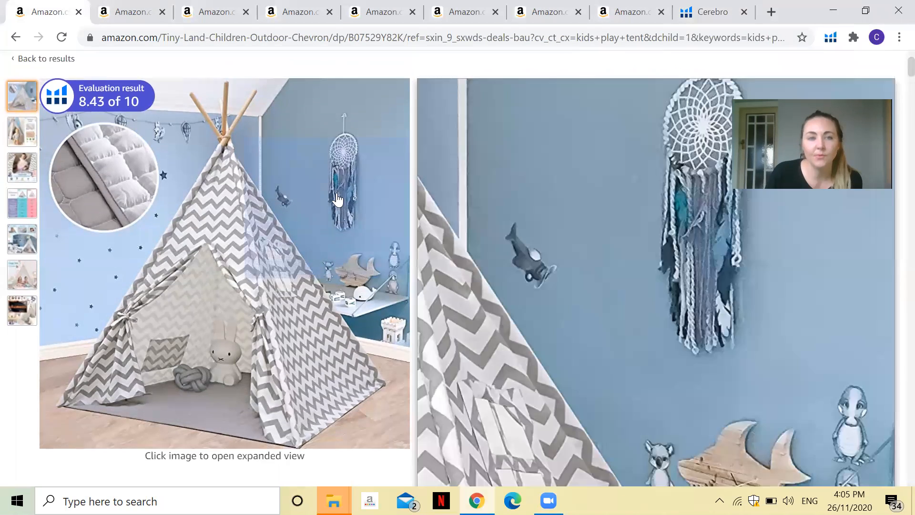
Search Amazon's Toys & Games department for "kids play tent" and look through the product results
scroll(338, 199, "up", 3)
left_click(622, 72)
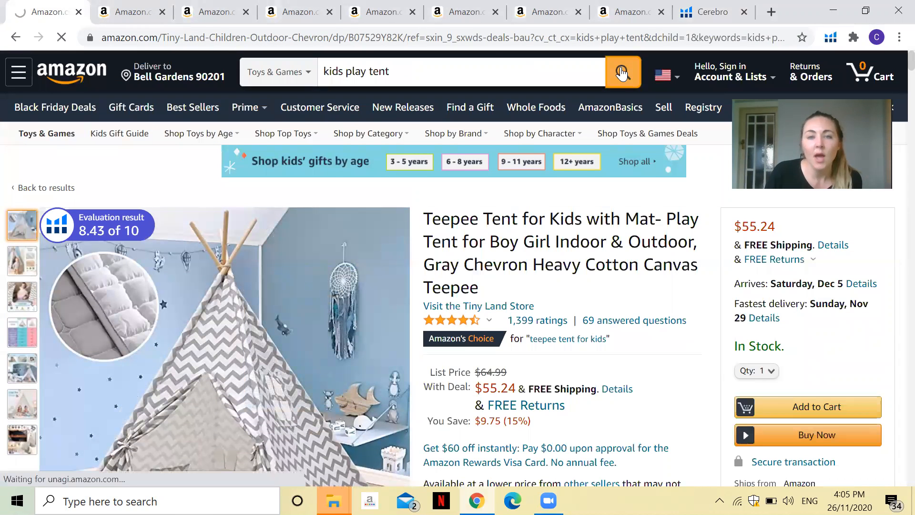
scroll(248, 168, "down", 1)
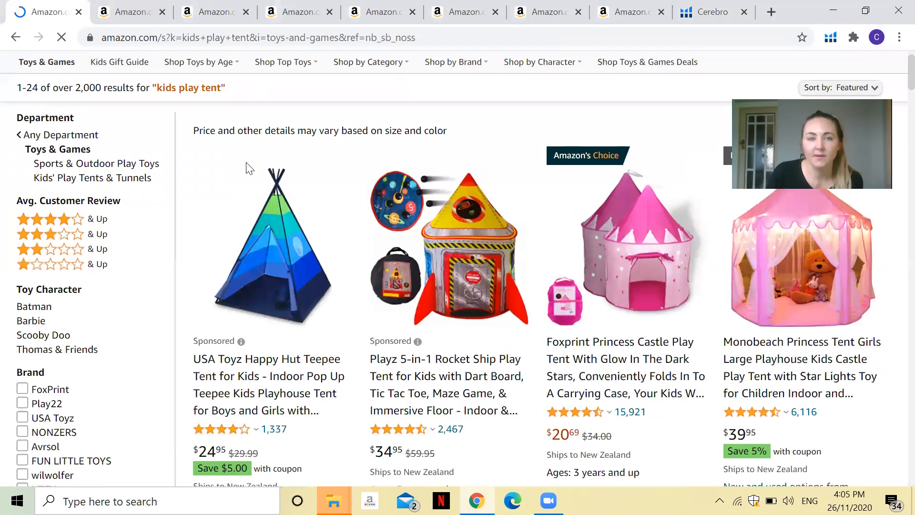
scroll(249, 168, "up", 1)
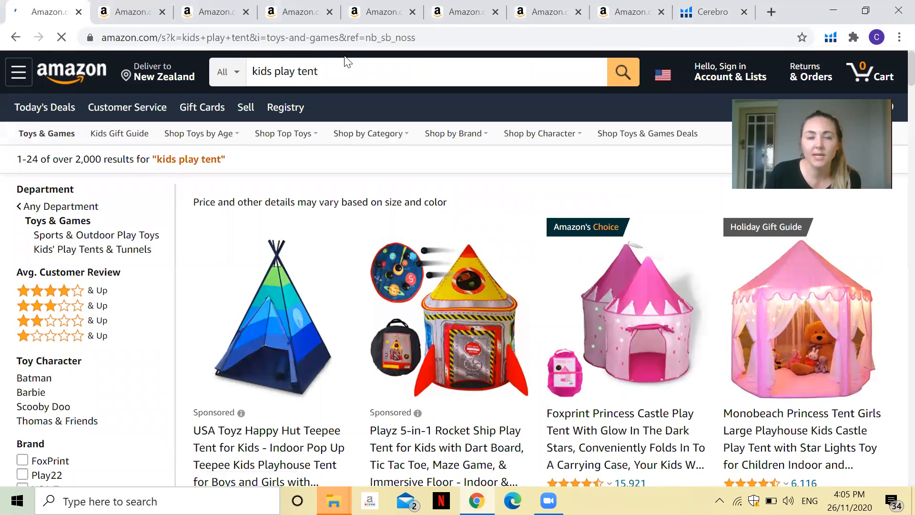
scroll(132, 334, "down", 5)
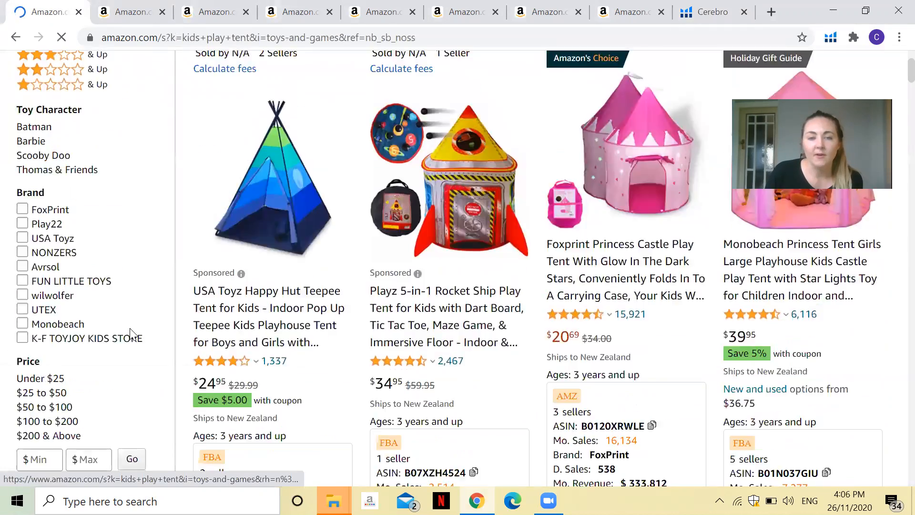
scroll(131, 334, "down", 12)
scroll(132, 333, "down", 4)
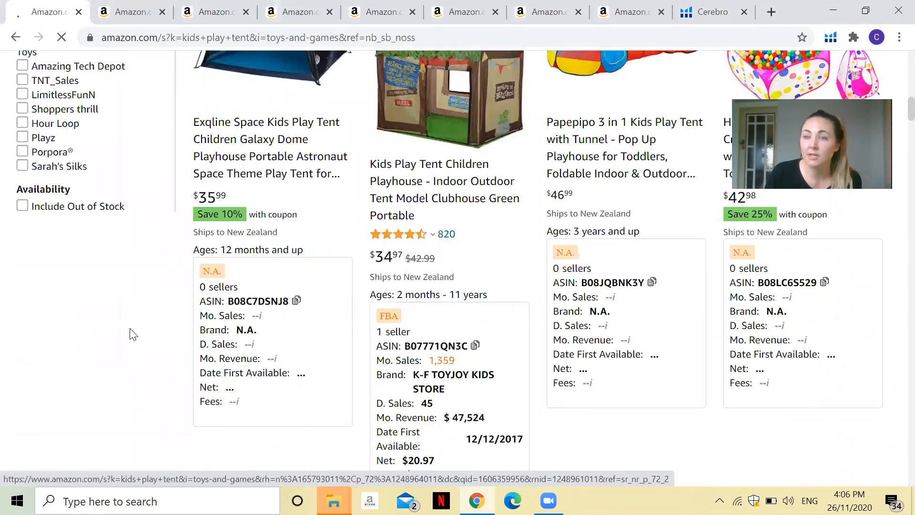
scroll(133, 333, "down", 15)
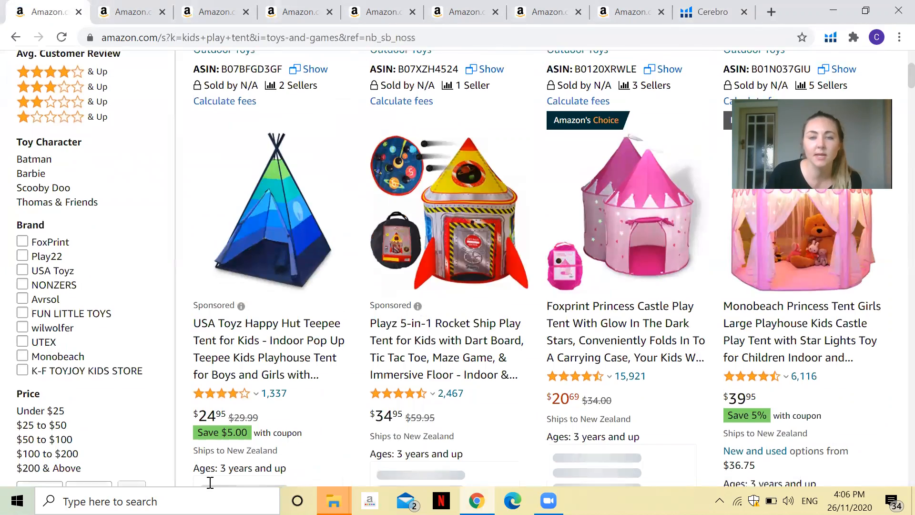
scroll(210, 483, "down", 8)
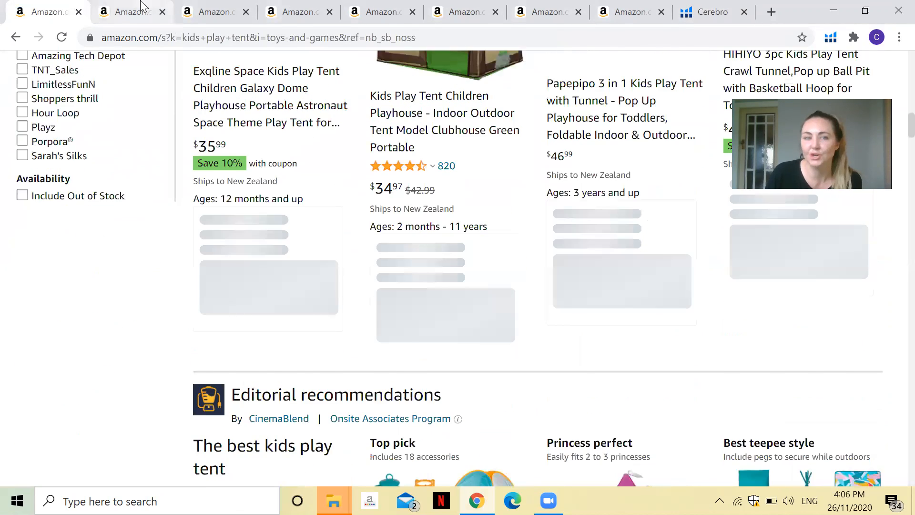
Go through the other open "kids play tent" pages, viewing each competing teepee tent listing
left_click(143, 7)
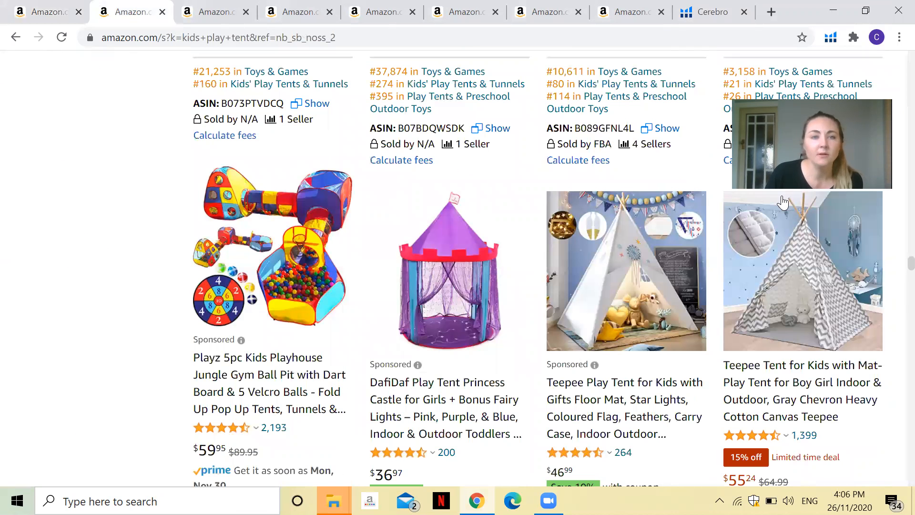
left_click(255, 5)
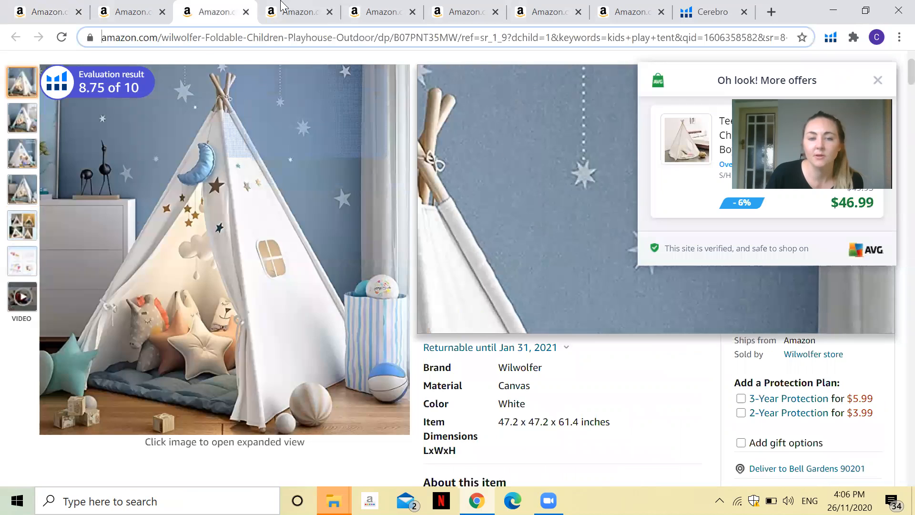
left_click(296, 10)
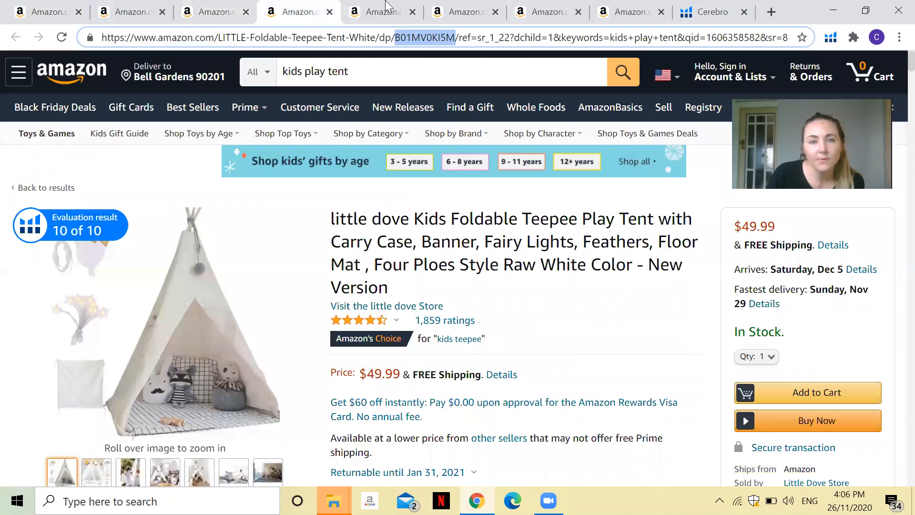
left_click(381, 11)
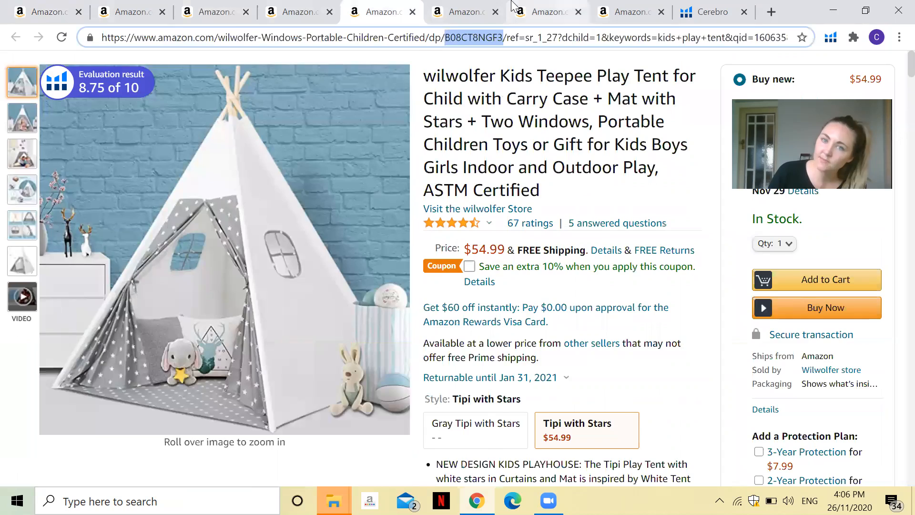
left_click(467, 9)
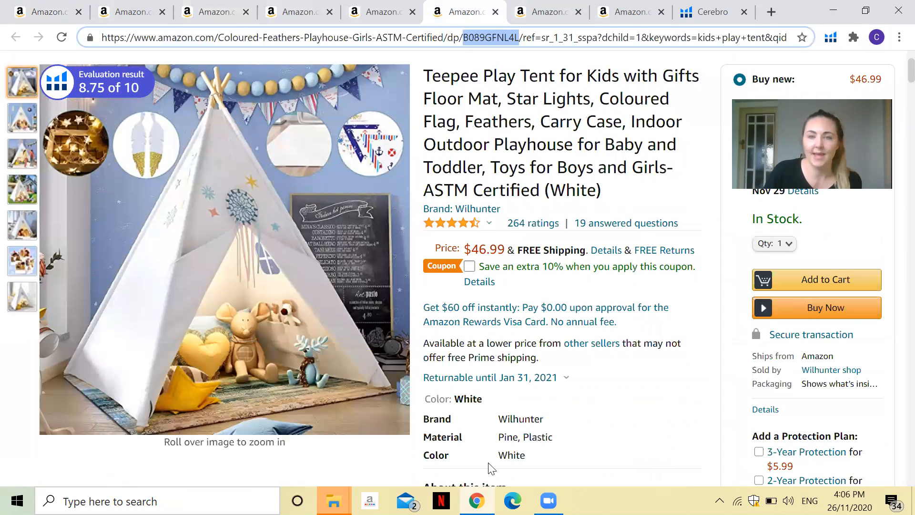
left_click(524, 11)
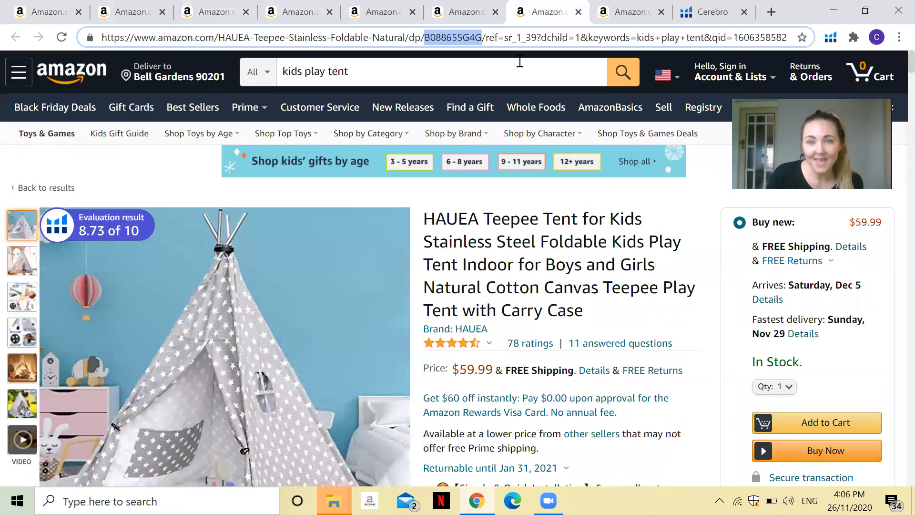
left_click(653, 10)
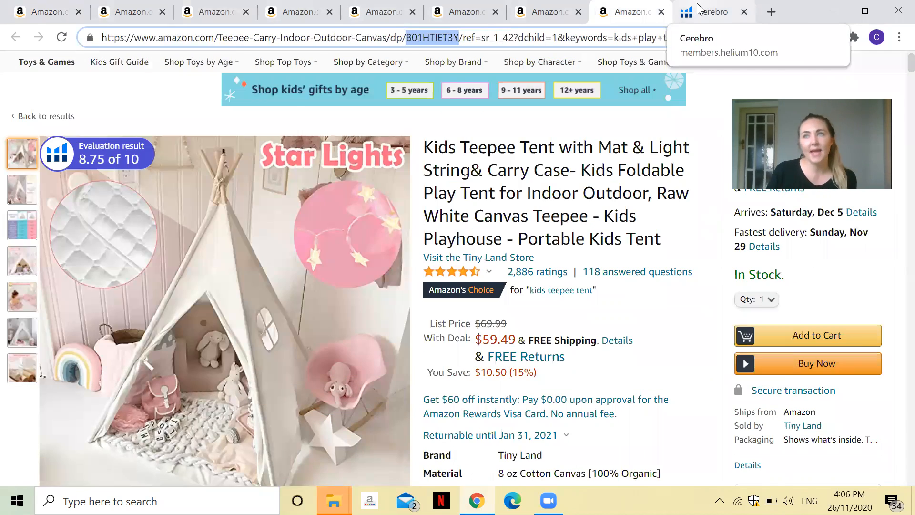
Switch to Helium 10 Cerebro and get the keywords for the six competitor ASINs already entered
left_click(700, 8)
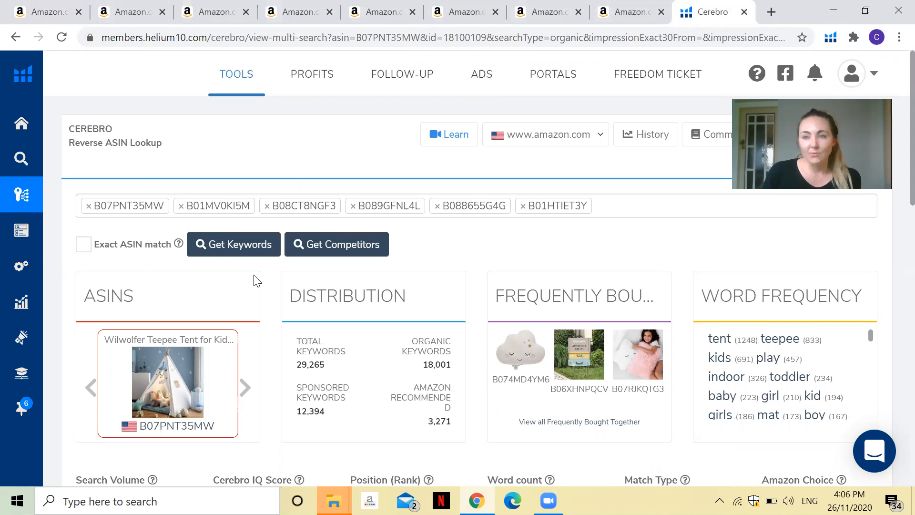
left_click(245, 244)
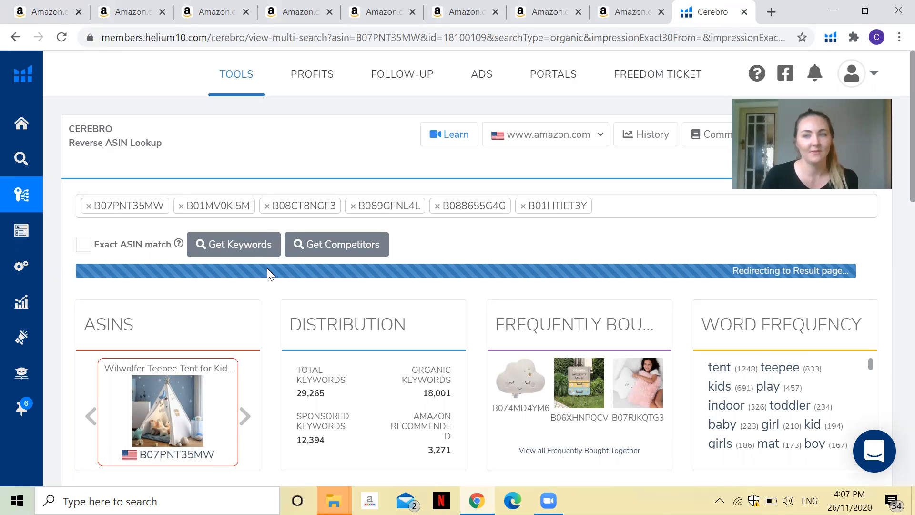
Examine the lookup's keyword distribution, word frequency, filter fields and keyword table with search volumes
scroll(267, 270, "down", 3)
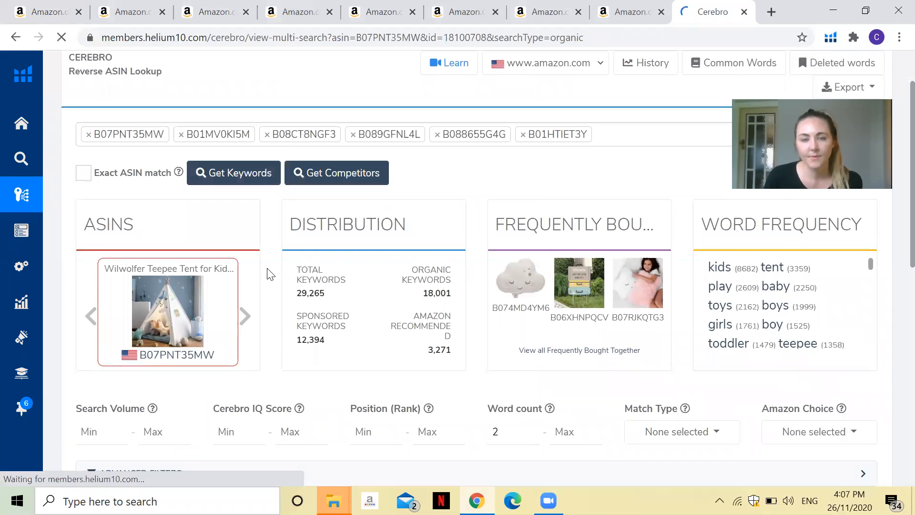
scroll(267, 272, "down", 3)
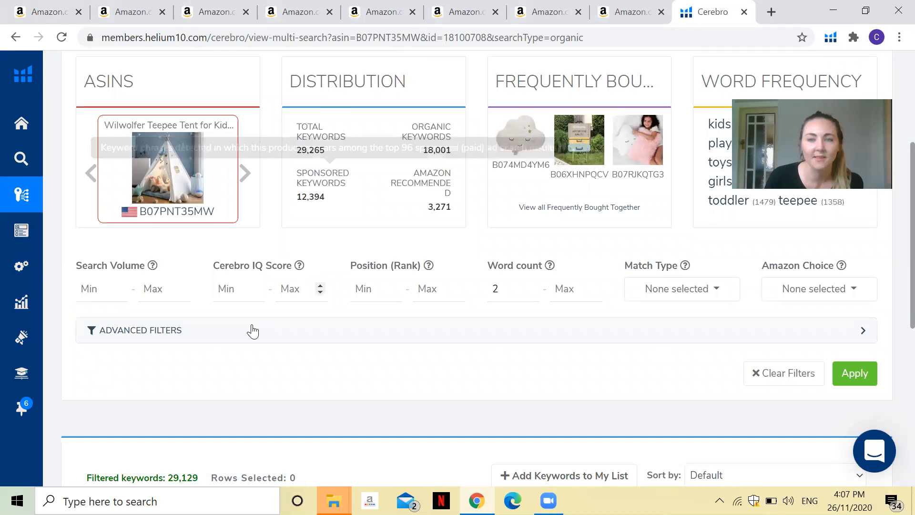
scroll(285, 381, "down", 5)
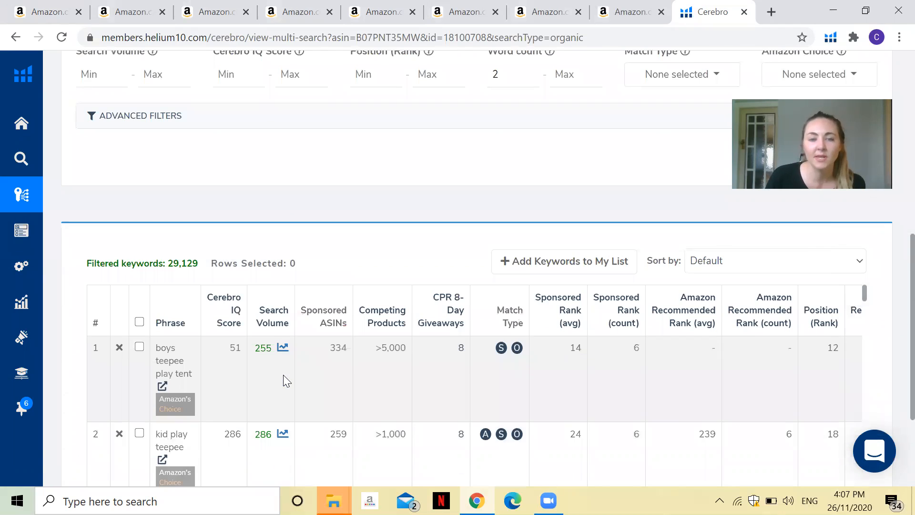
scroll(283, 375, "down", 5)
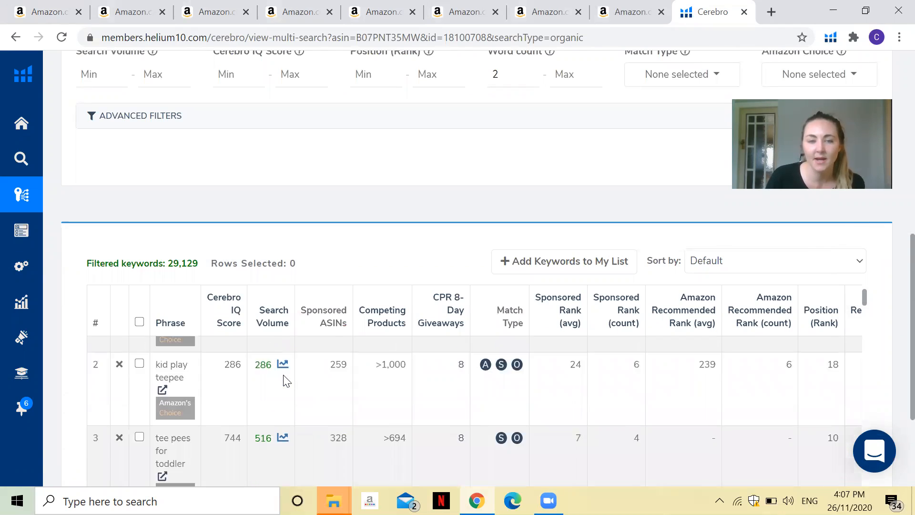
scroll(876, 295, "up", 6)
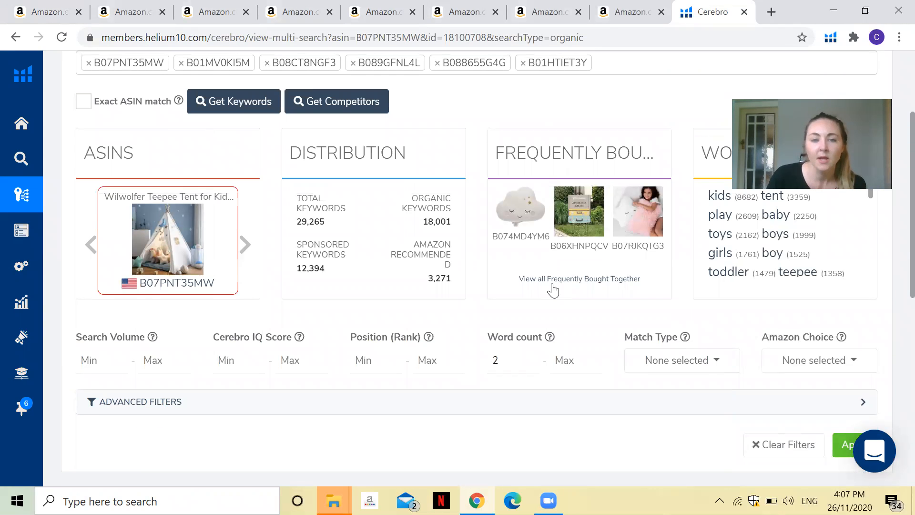
scroll(543, 285, "up", 3)
scroll(543, 284, "down", 4)
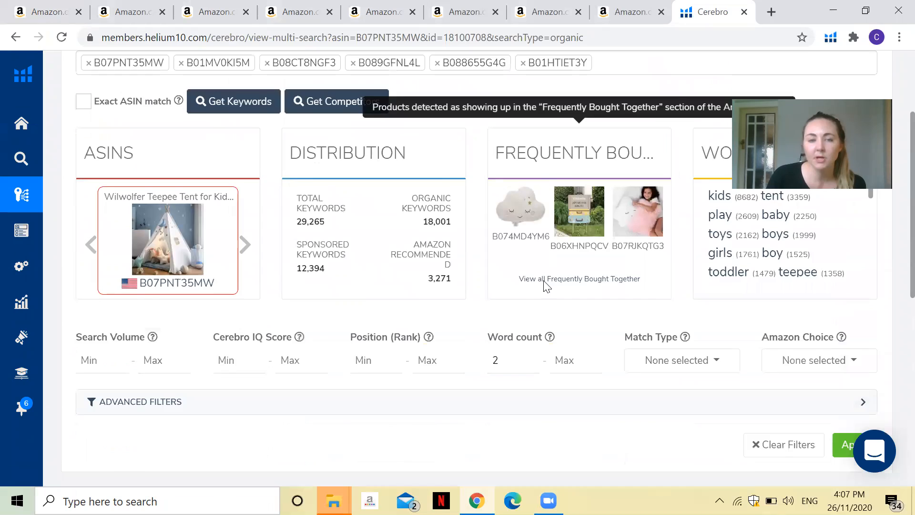
Expand the advanced filters and look over the available filters alongside the list of ASINs
left_click(348, 336)
scroll(348, 339, "down", 1)
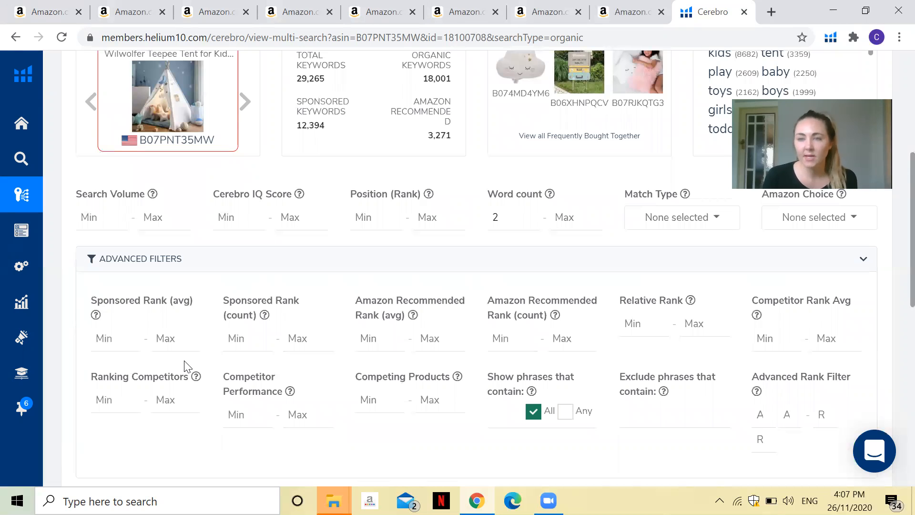
scroll(185, 367, "up", 6)
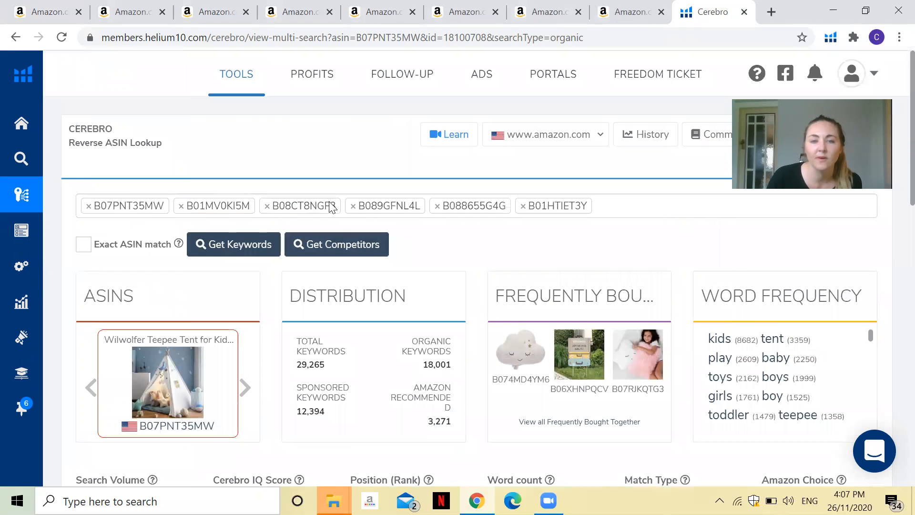
scroll(529, 241, "down", 3)
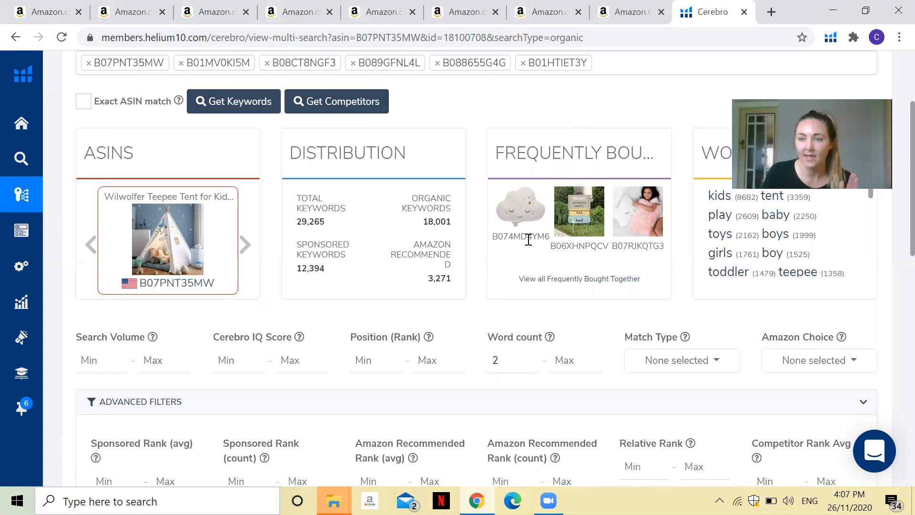
scroll(526, 242, "down", 3)
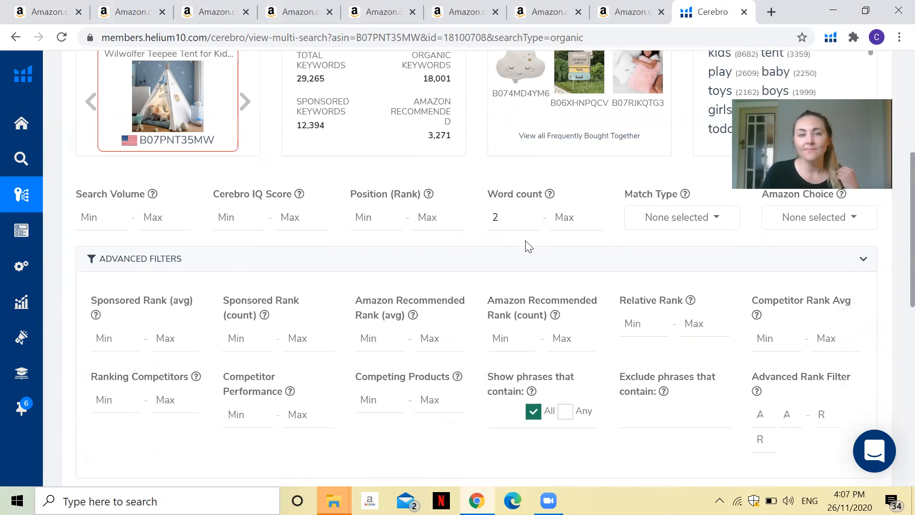
scroll(526, 244, "up", 2)
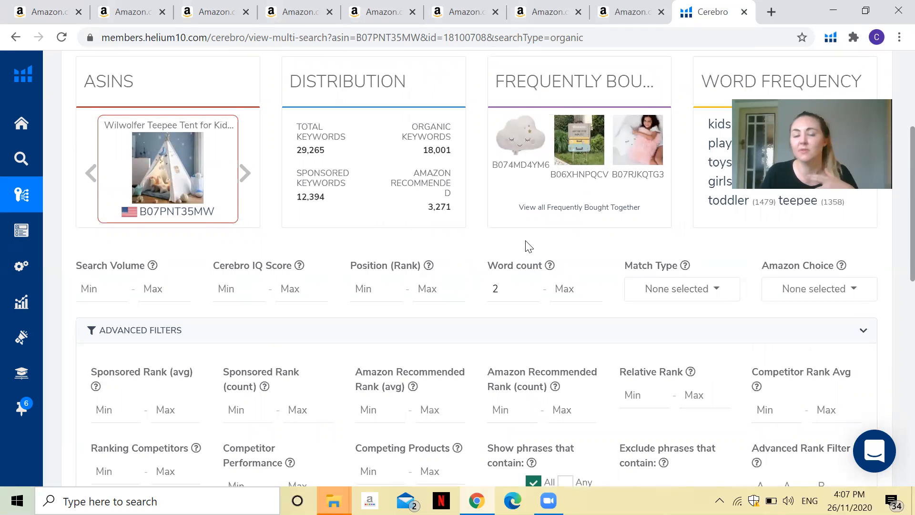
scroll(332, 252, "up", 3)
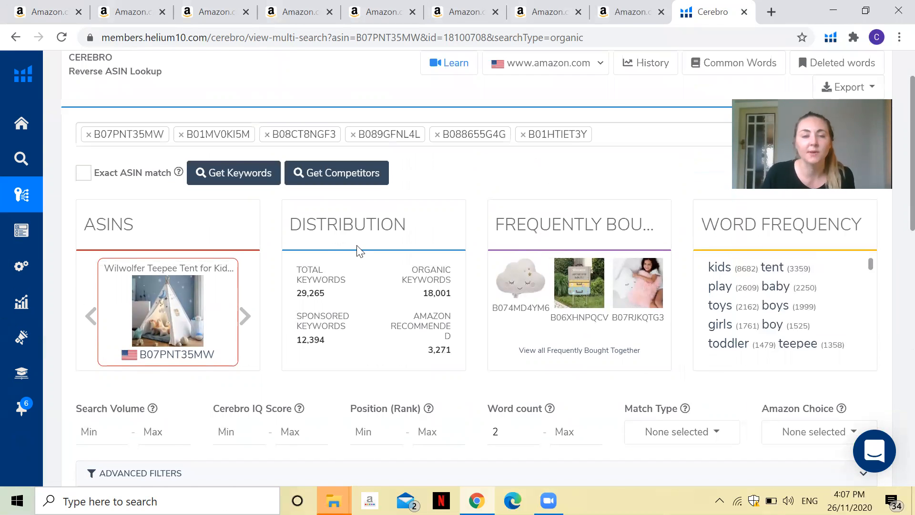
scroll(357, 250, "down", 5)
scroll(142, 329, "down", 2)
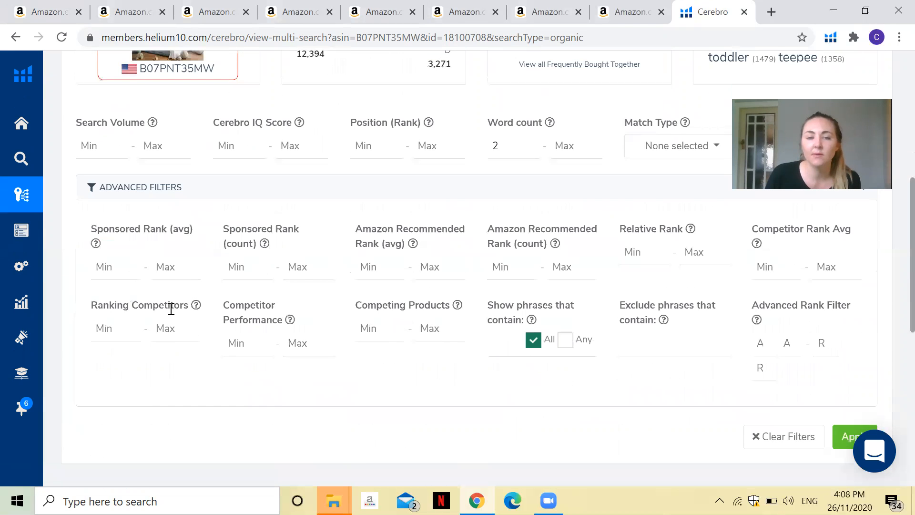
Set the minimum Ranking Competitors filter to 5 and apply the filters to the keyword list
left_click(114, 333)
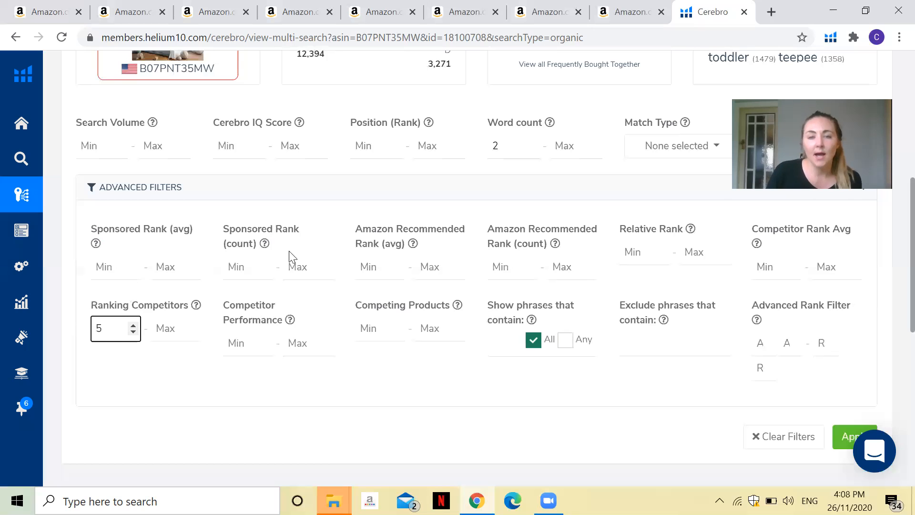
scroll(295, 267, "down", 2)
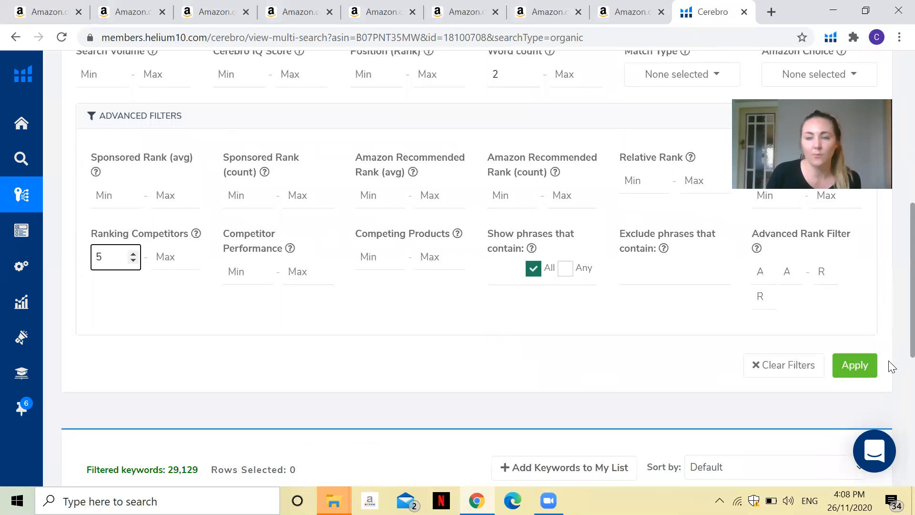
left_click(855, 366)
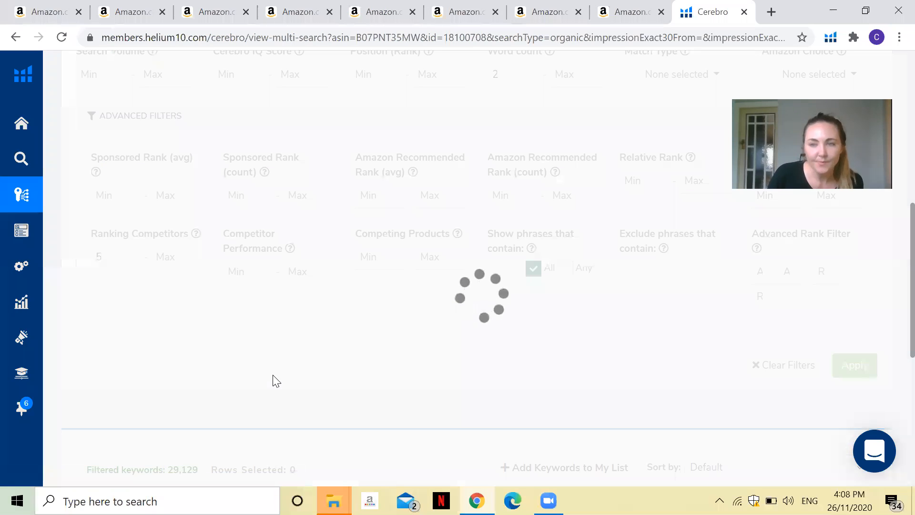
Export the filtered keyword list from Cerebro to the Frankenstein keyword processor
scroll(274, 380, "down", 3)
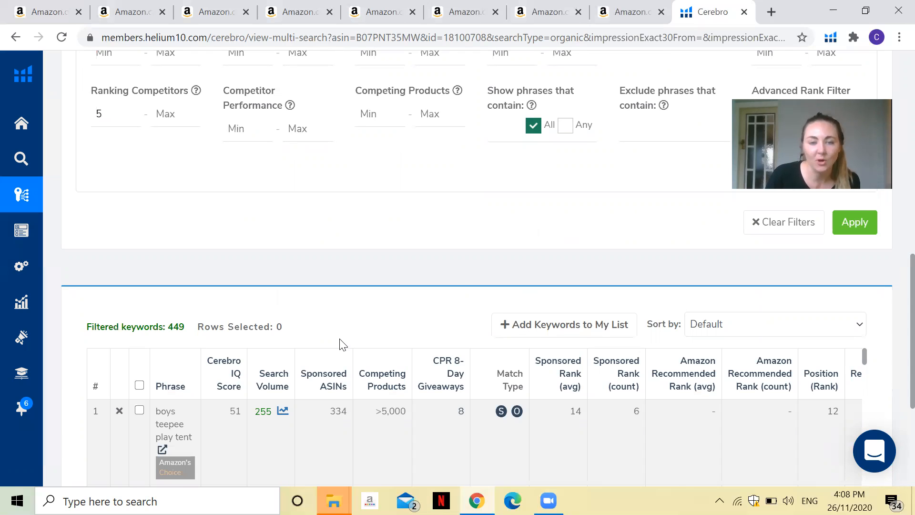
scroll(340, 341, "down", 3)
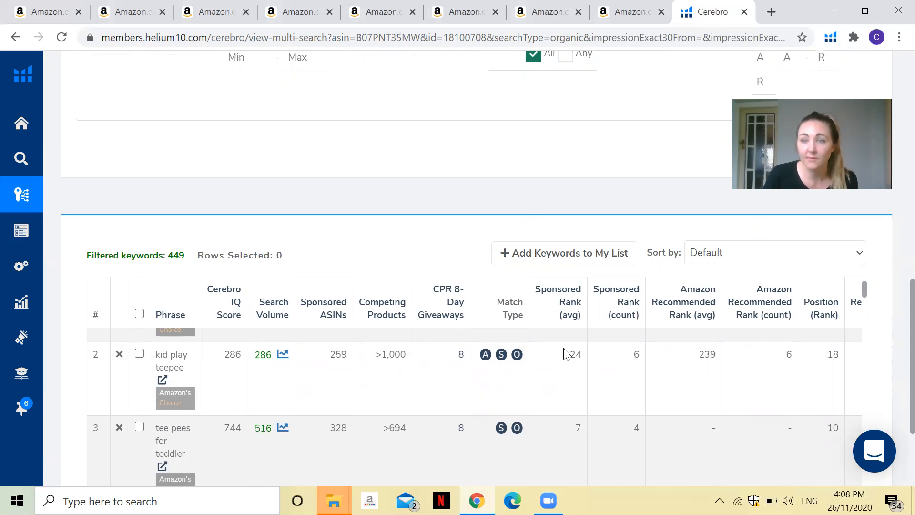
scroll(711, 350, "up", 2)
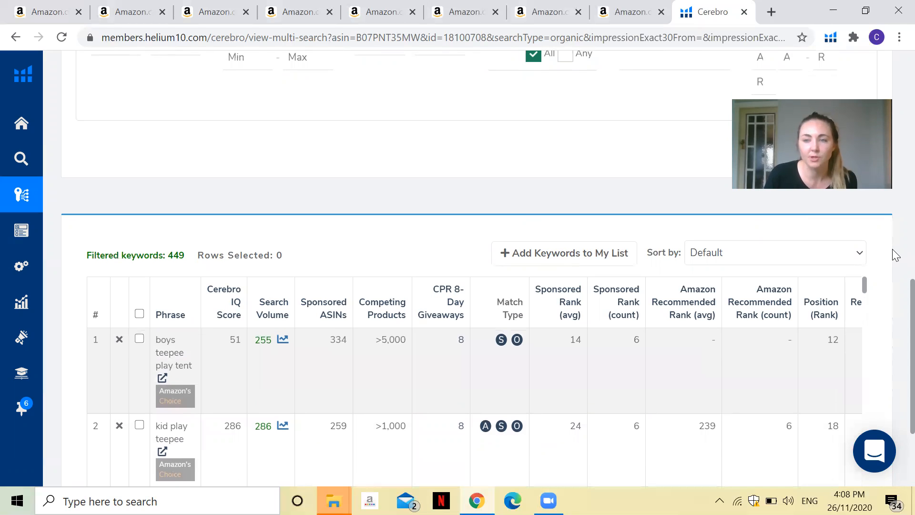
scroll(895, 281, "up", 7)
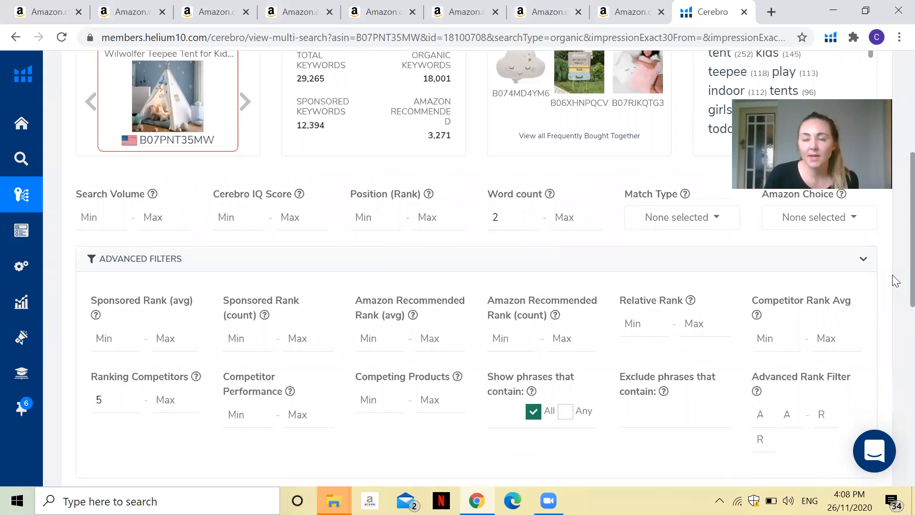
scroll(895, 281, "up", 6)
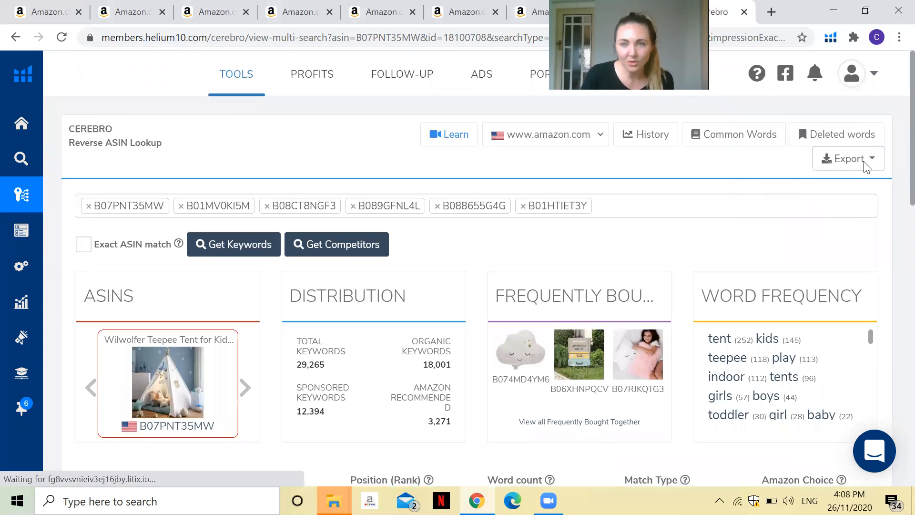
left_click(864, 162)
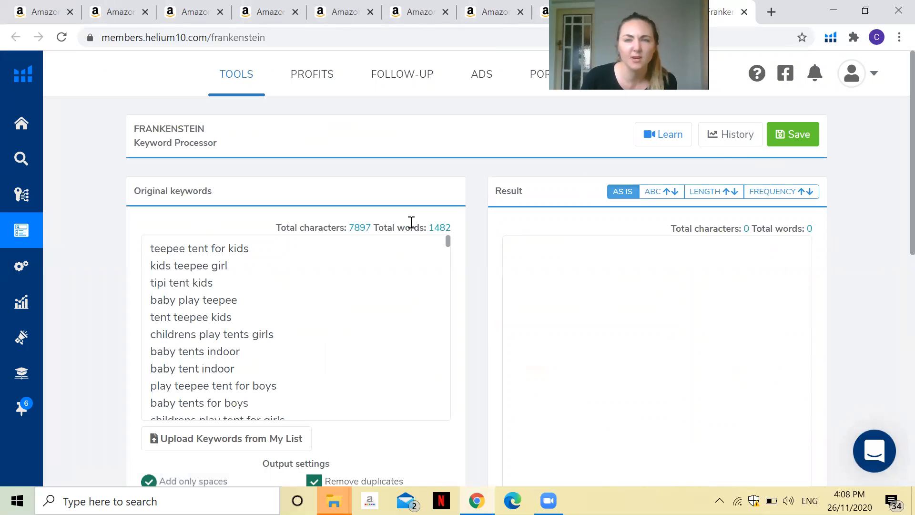
Output one word/phrase per line, with phrases maintained and common words, single words and single letters removed
scroll(486, 286, "down", 6)
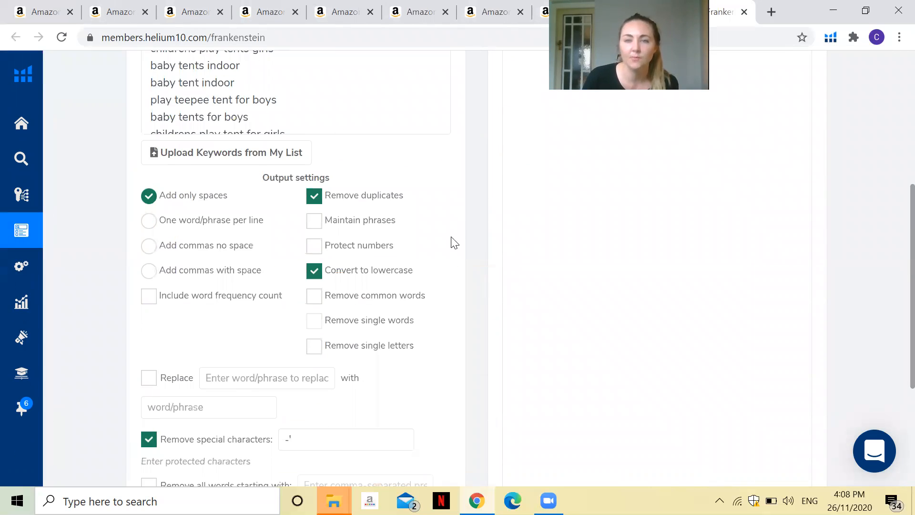
scroll(453, 242, "up", 3)
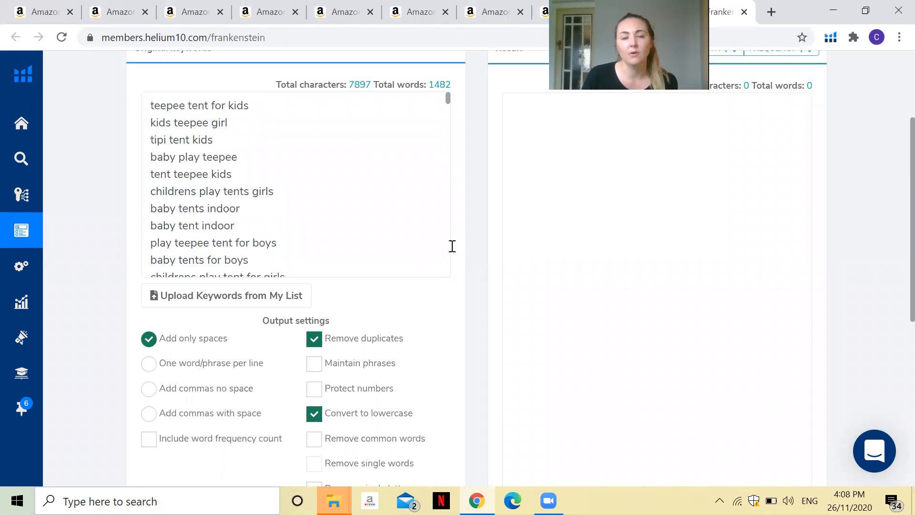
scroll(453, 246, "down", 3)
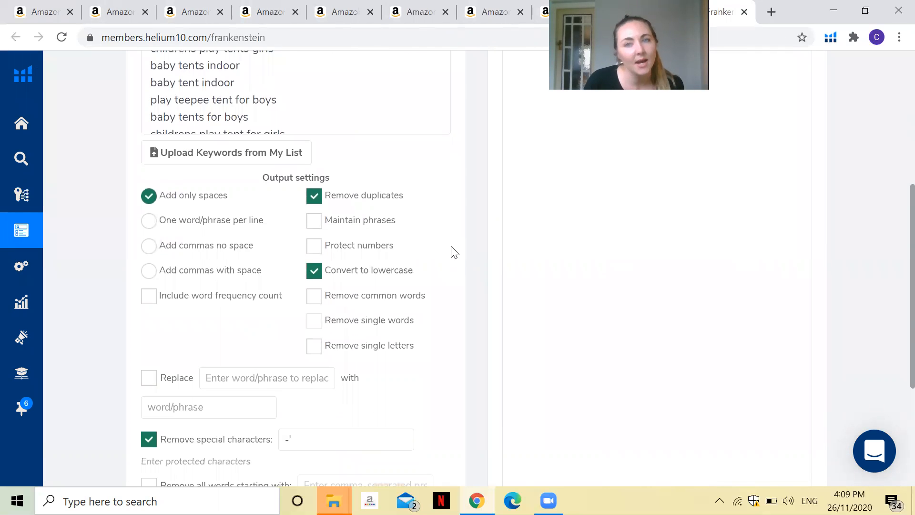
left_click(150, 221)
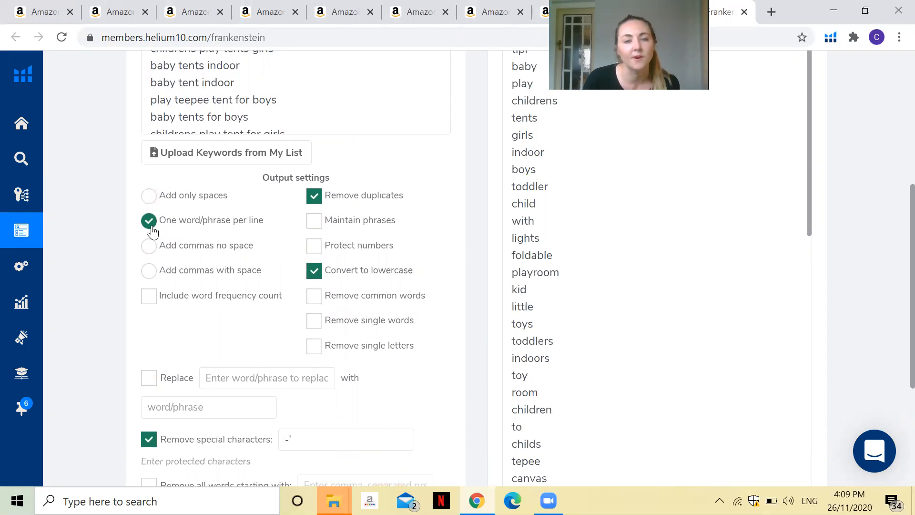
left_click(336, 227)
left_click(334, 297)
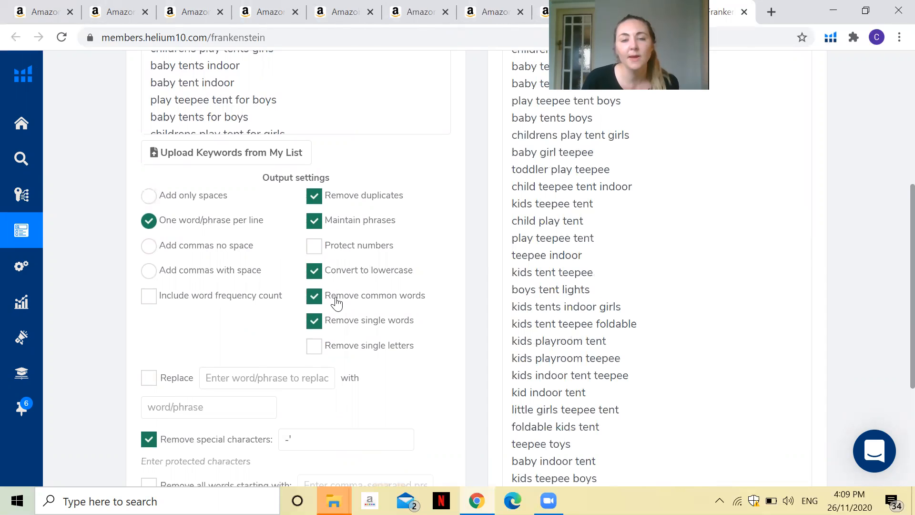
left_click(352, 346)
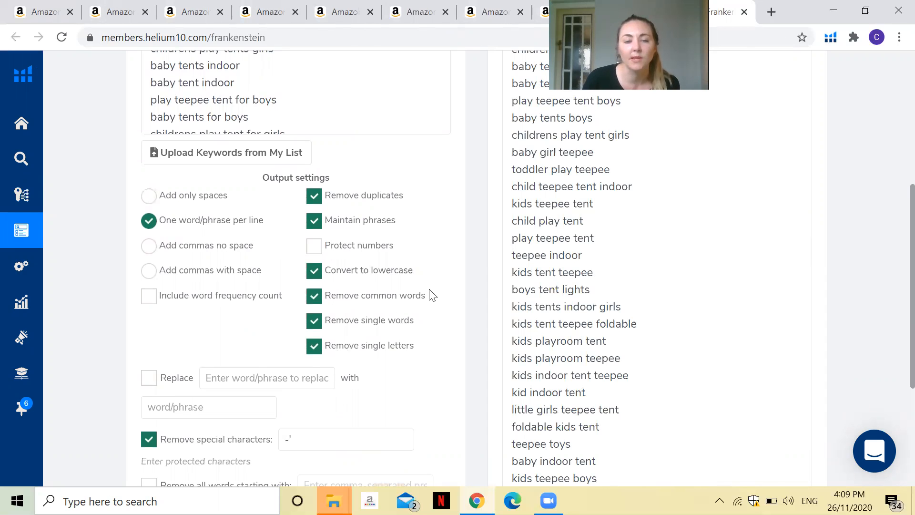
Send the processed keyword phrases to the Scribbles listing optimizer and apply them as its keyword list
scroll(431, 295, "down", 1)
scroll(432, 295, "down", 1)
scroll(431, 295, "down", 2)
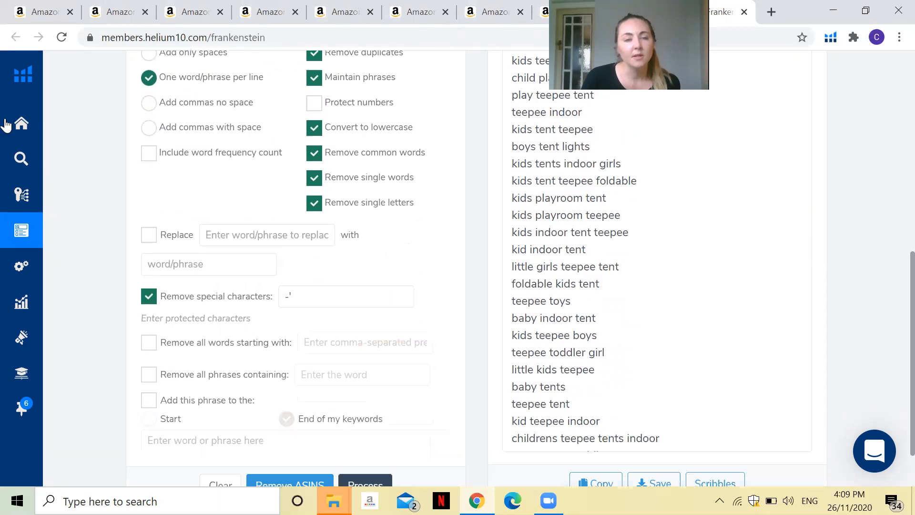
scroll(424, 340, "down", 1)
scroll(426, 340, "down", 1)
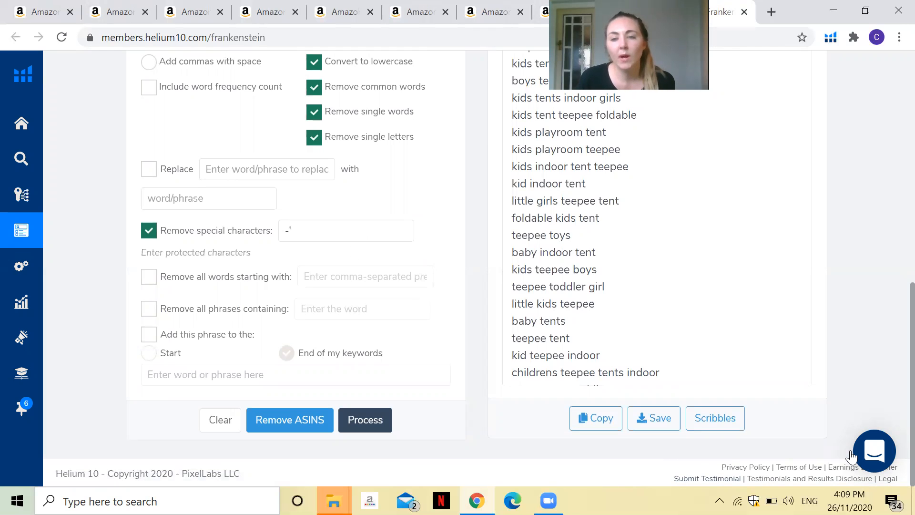
scroll(688, 285, "up", 3)
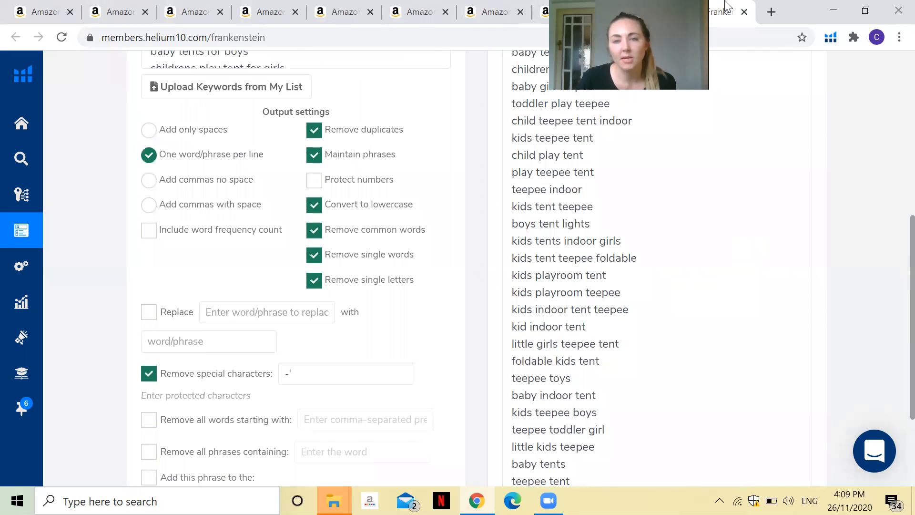
scroll(697, 343, "down", 6)
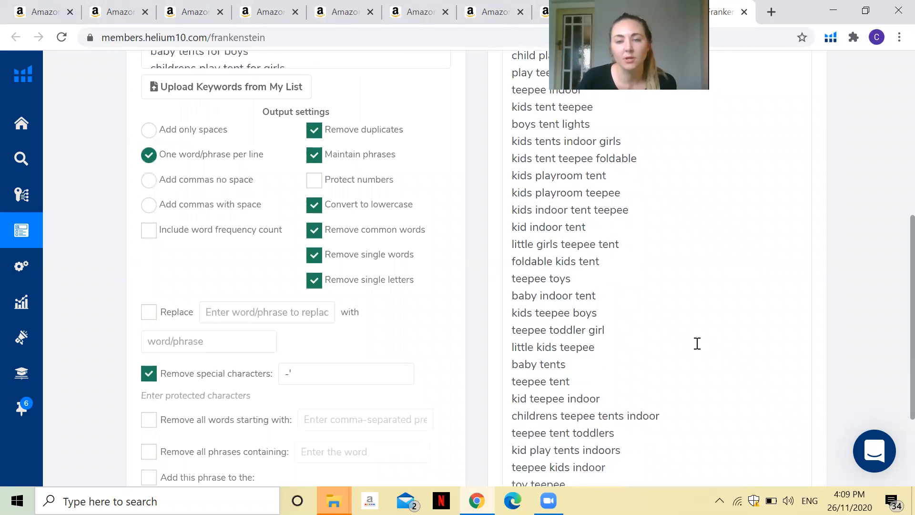
scroll(818, 359, "down", 4)
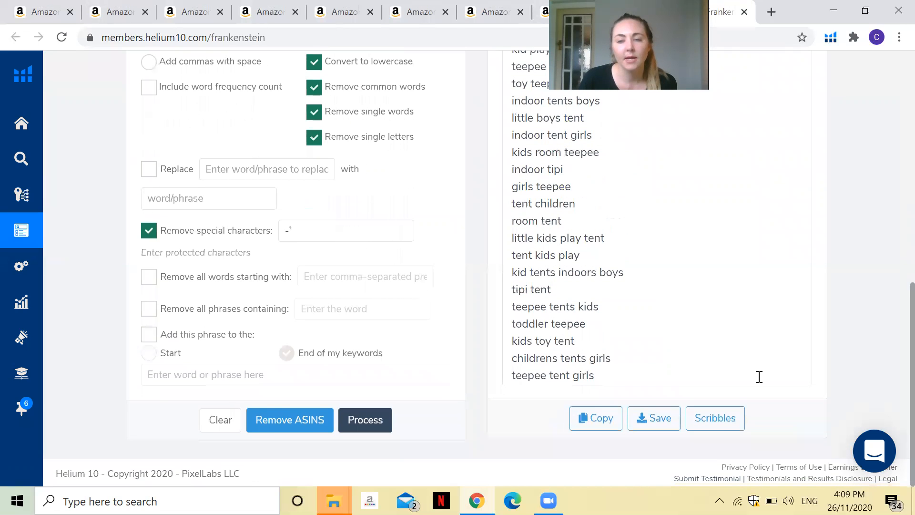
left_click(727, 426)
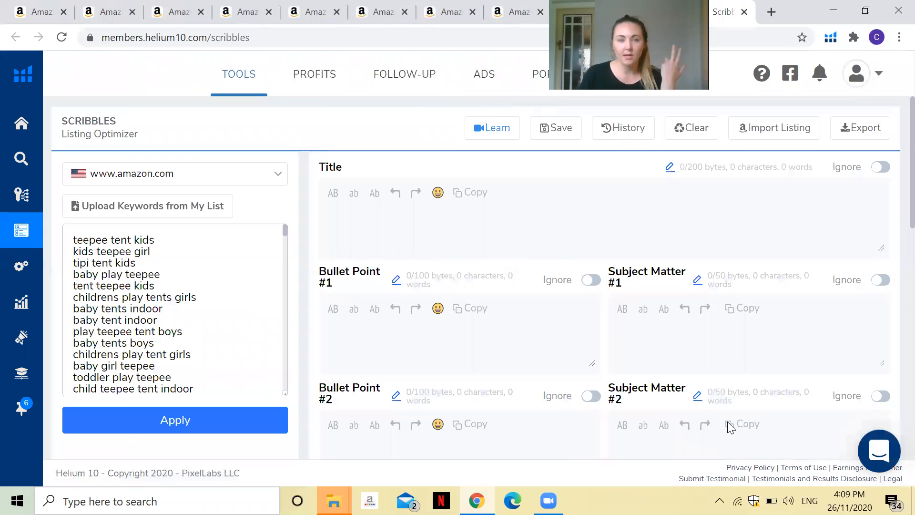
left_click(281, 418)
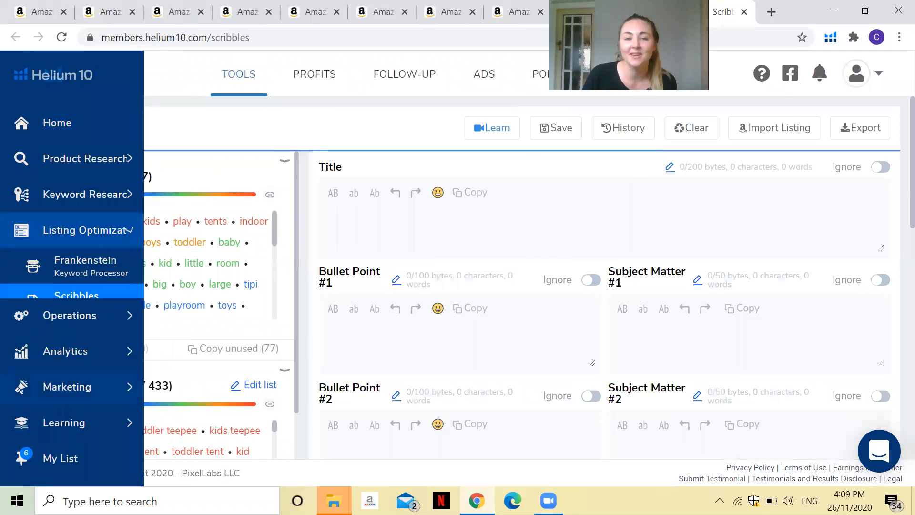
Examine the colour-coded word and phrase lists alongside the empty title, bullet point and subject matter fields
scroll(319, 307, "down", 2)
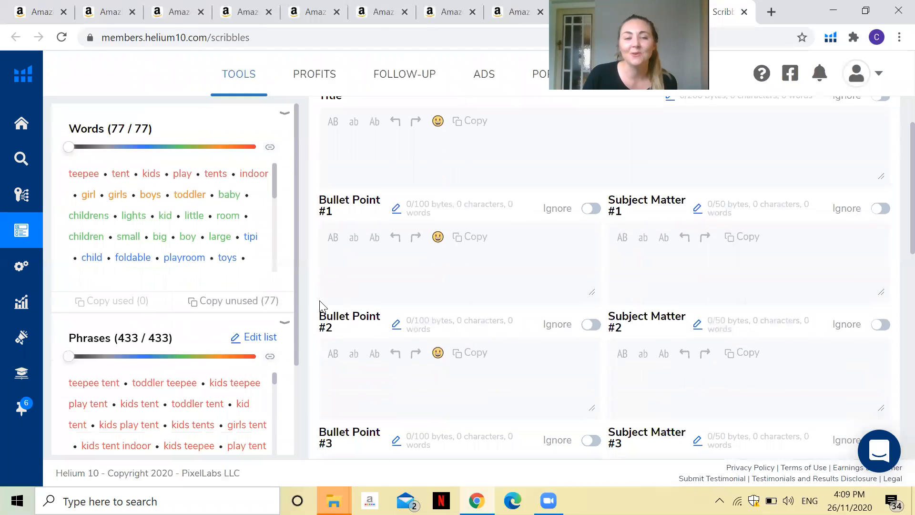
scroll(320, 307, "down", 1)
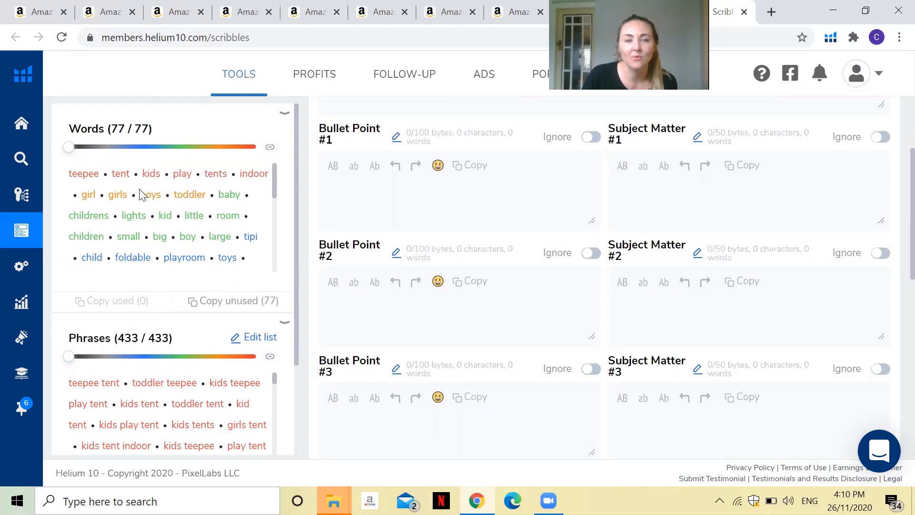
scroll(145, 198, "down", 5)
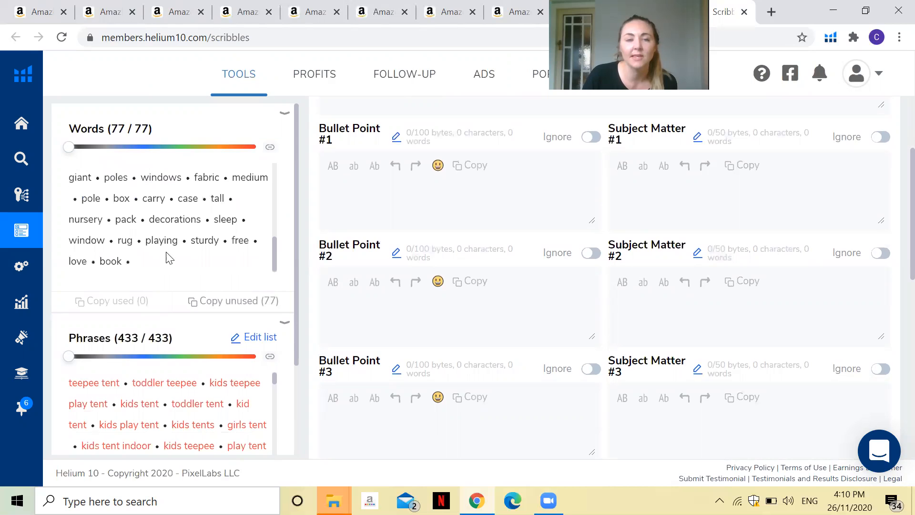
scroll(174, 256, "up", 5)
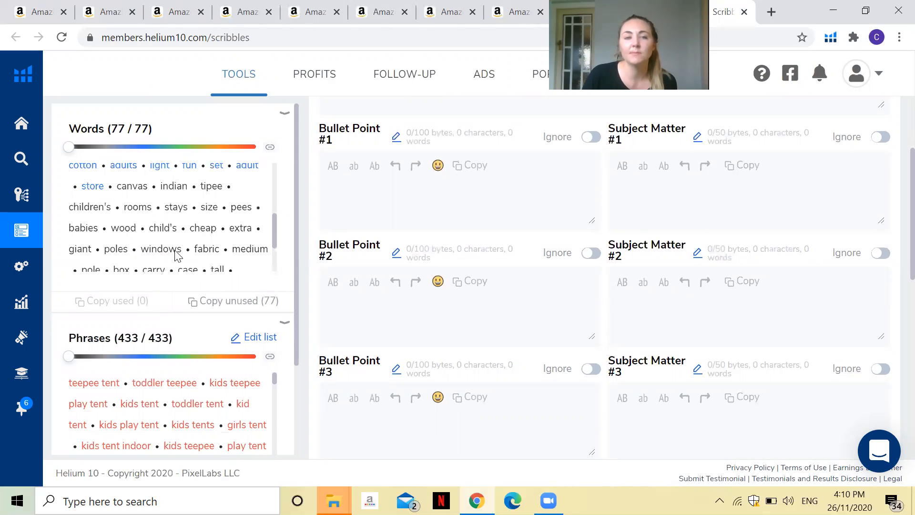
scroll(175, 256, "up", 5)
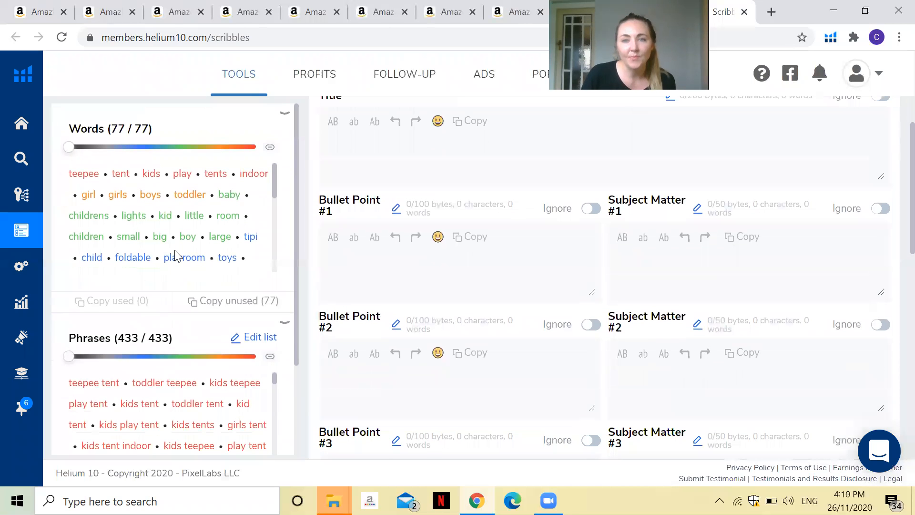
scroll(248, 409, "down", 1)
scroll(248, 409, "down", 3)
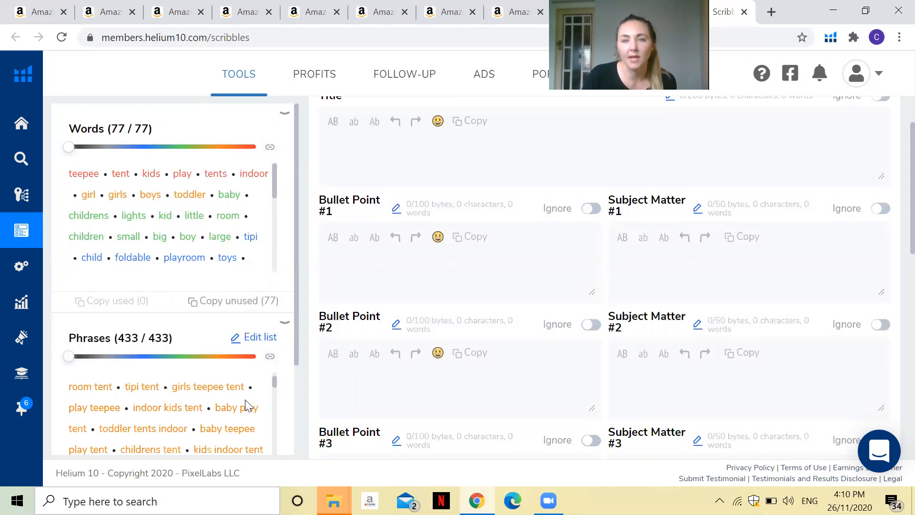
scroll(423, 364, "up", 2)
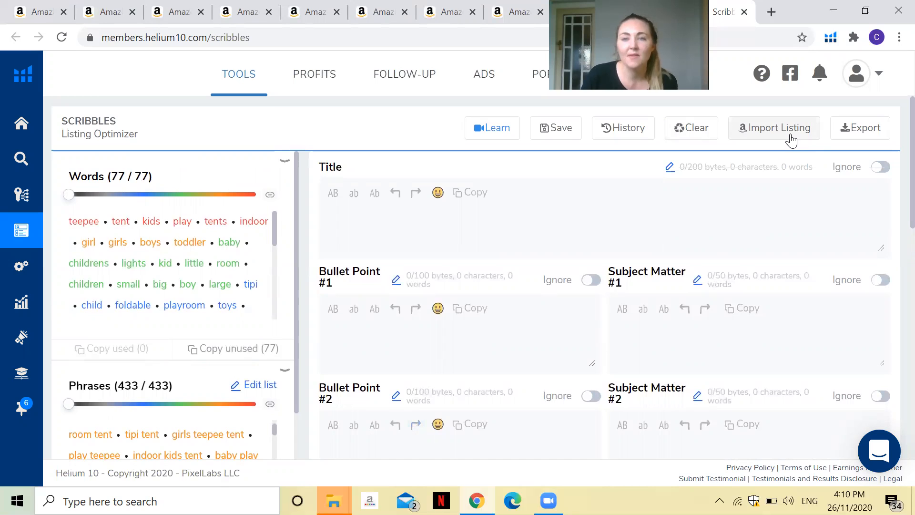
Start a listing import and copy the ASIN from the Tiny Land gray chevron teepee tent's Amazon page address
left_click(791, 141)
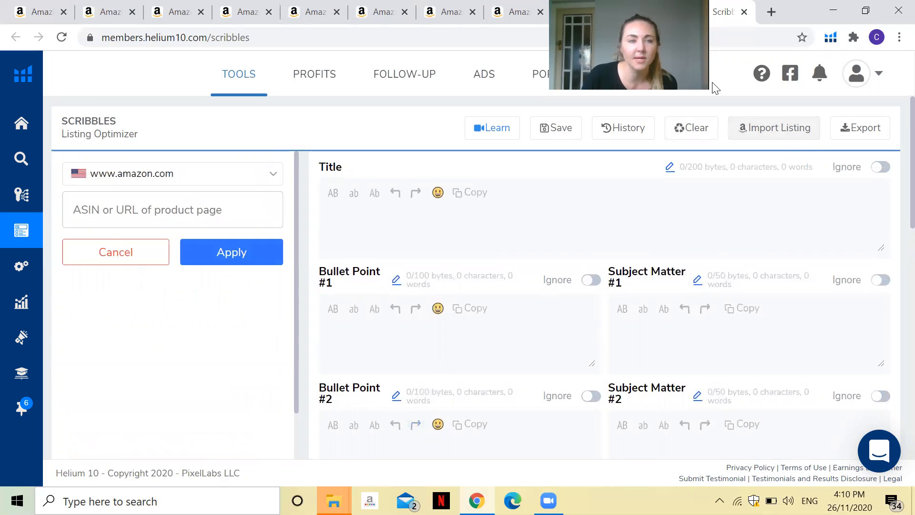
left_click(42, 12)
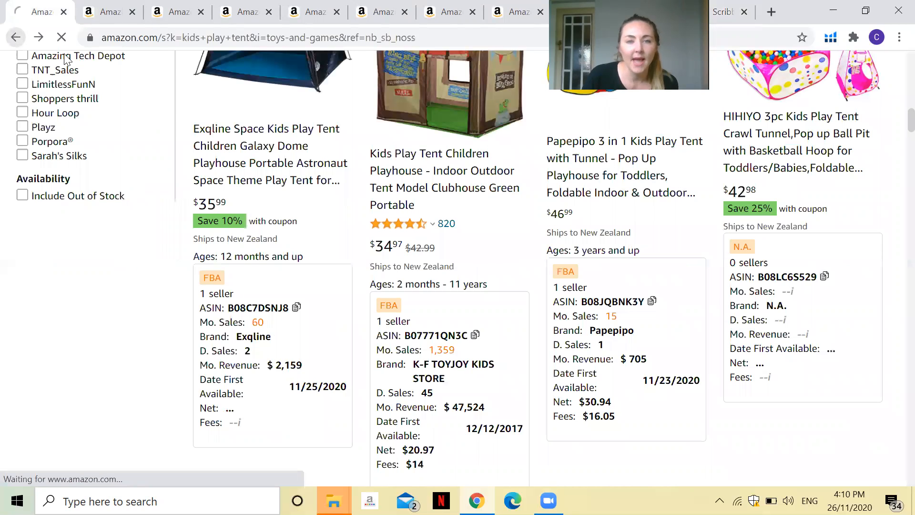
left_click(15, 38)
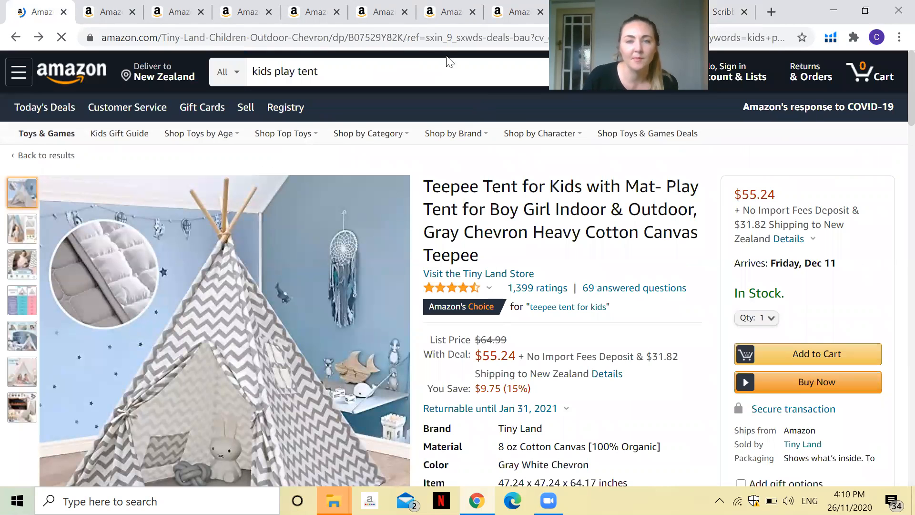
double_click(438, 37)
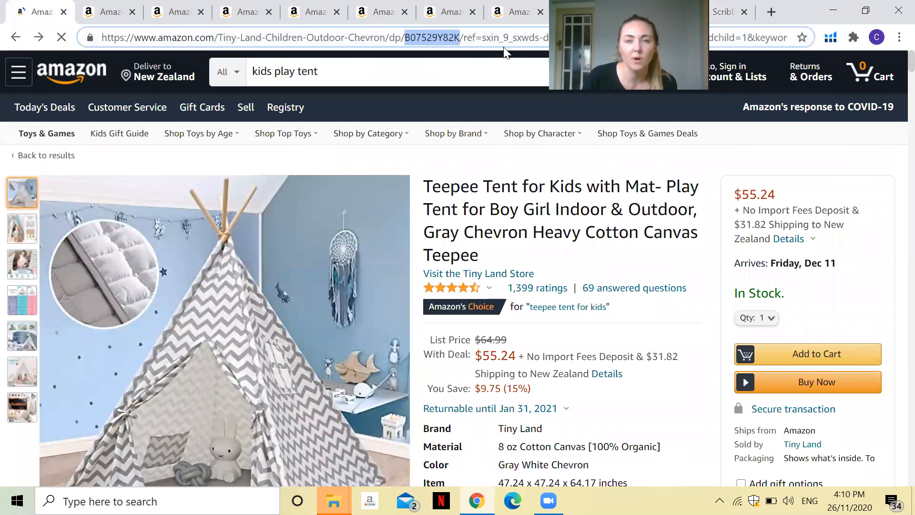
right_click(438, 37)
left_click(512, 108)
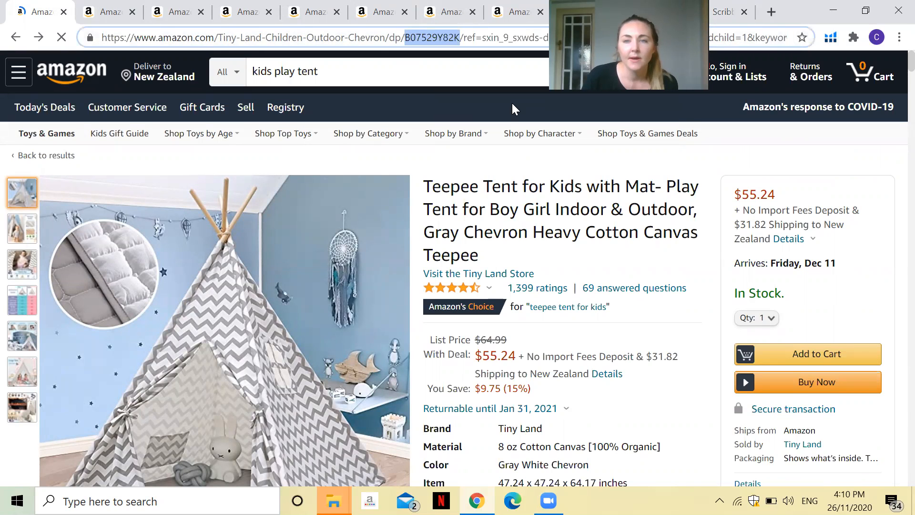
left_click(771, 11)
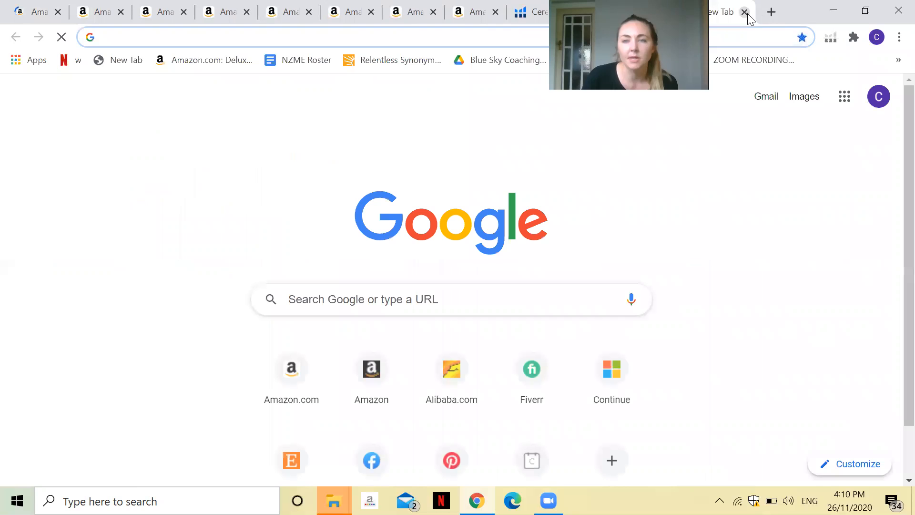
left_click(744, 12)
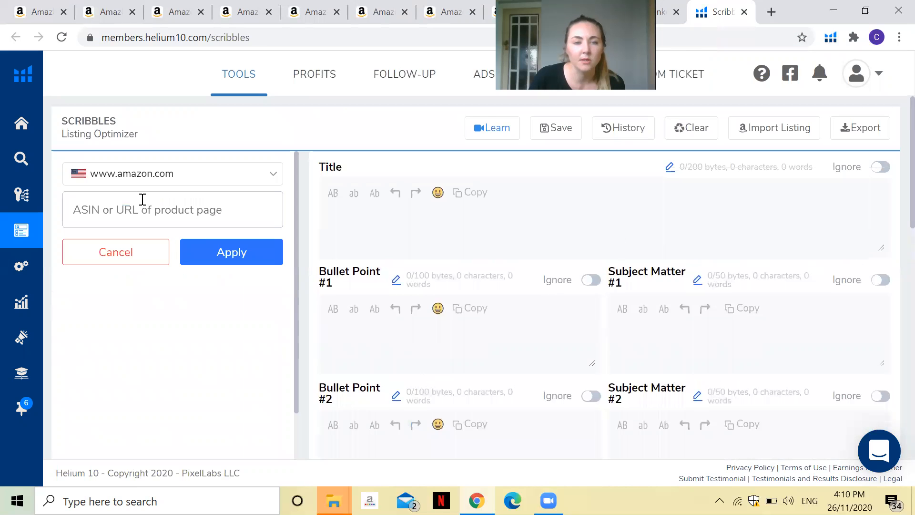
left_click(142, 199)
right_click(140, 205)
left_click(205, 321)
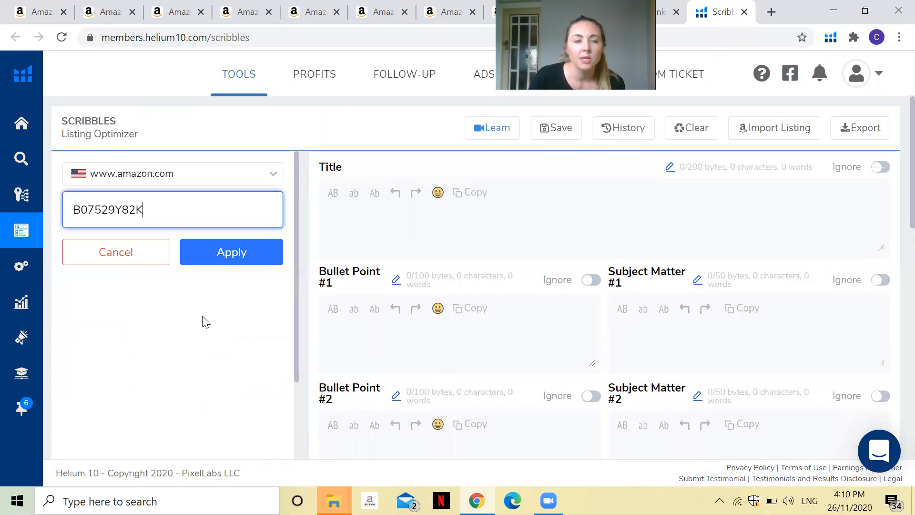
left_click(142, 174)
left_click(142, 175)
left_click(260, 257)
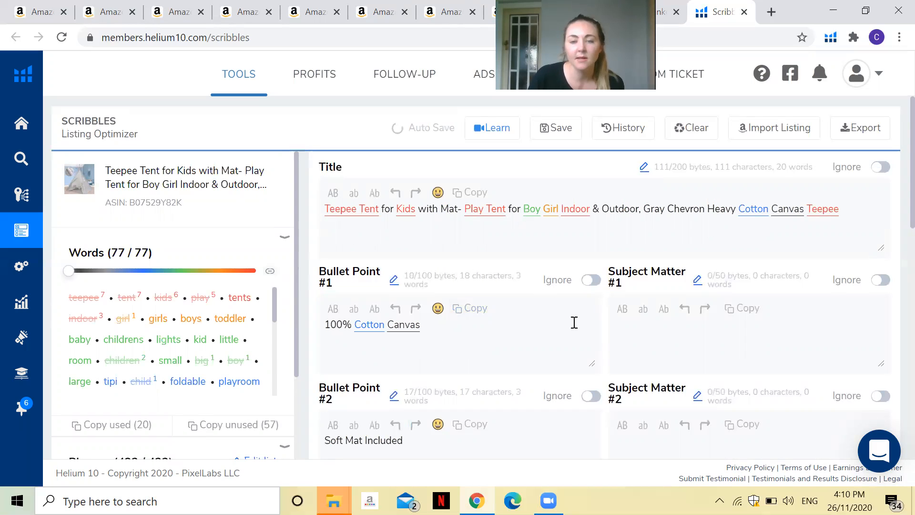
Examine the imported title and bullet points for highlighted keywords, and check the word list for used and unused words
scroll(574, 322, "down", 5)
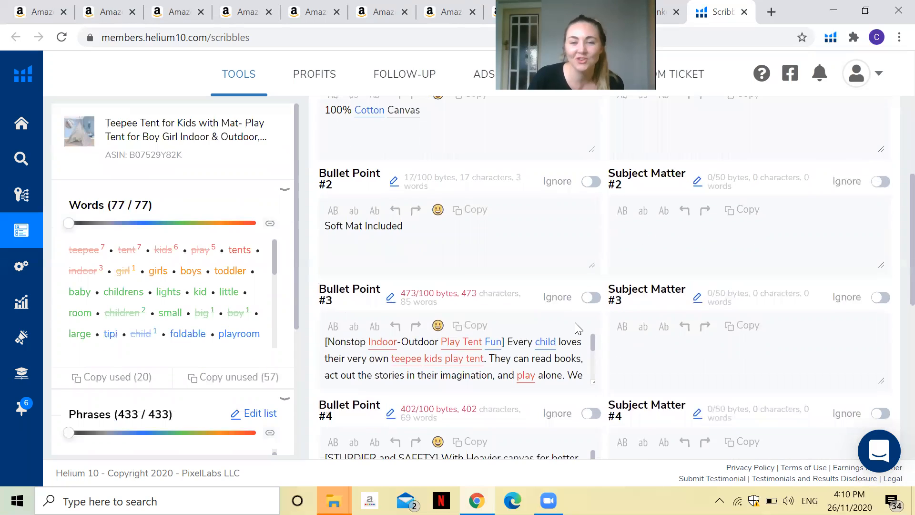
scroll(487, 287, "up", 3)
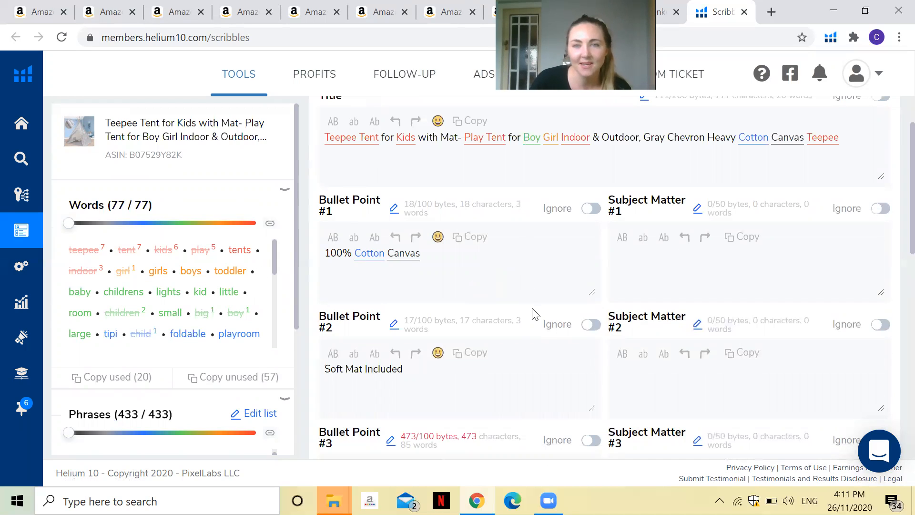
scroll(536, 315, "down", 3)
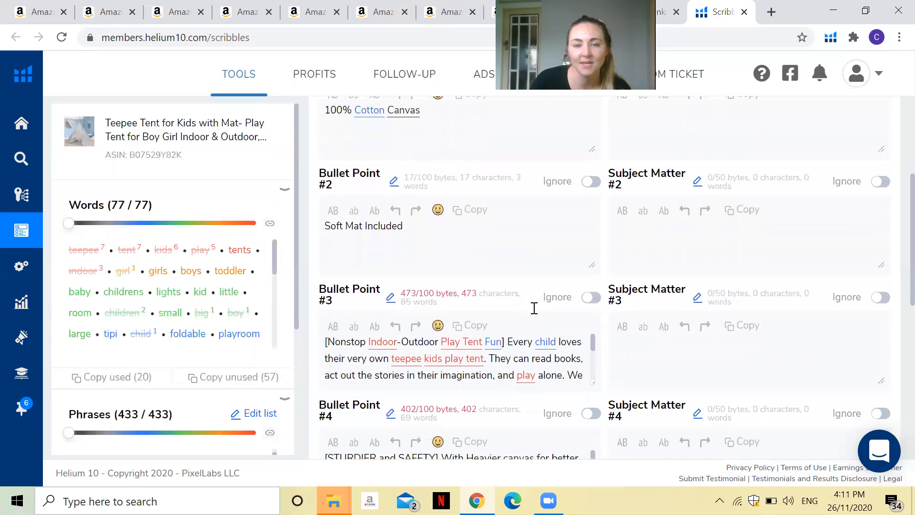
scroll(534, 308, "down", 2)
scroll(534, 308, "down", 3)
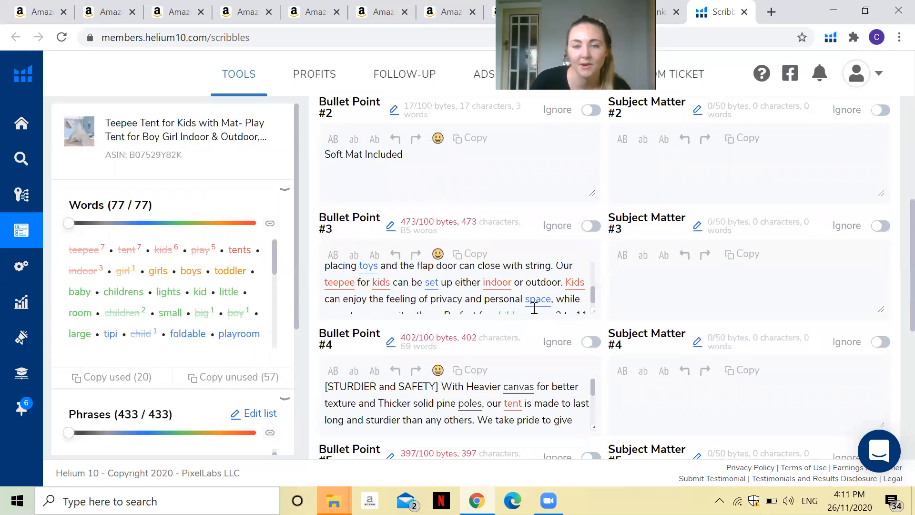
scroll(520, 296, "up", 3)
scroll(628, 215, "up", 5)
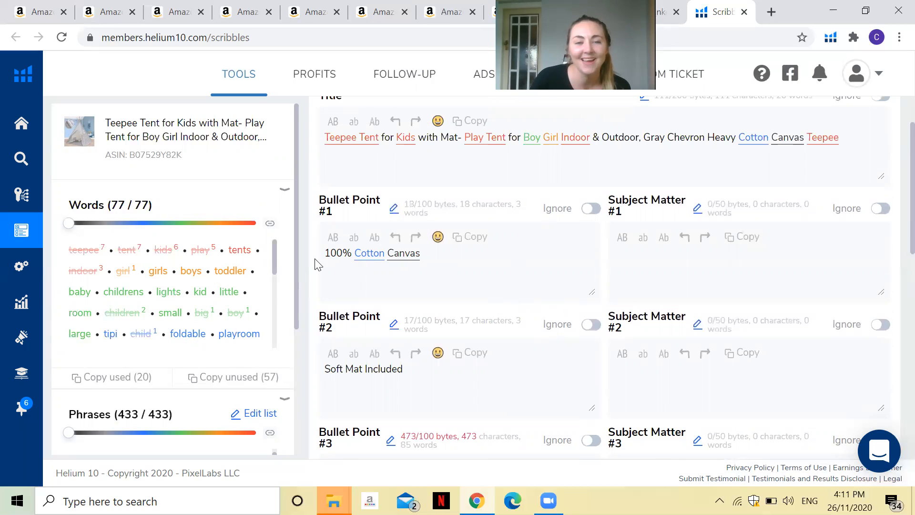
scroll(186, 307, "down", 2)
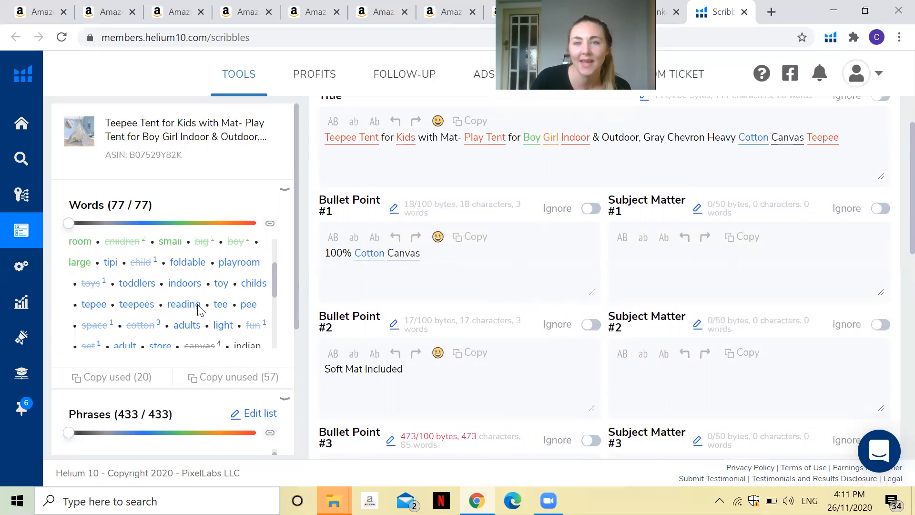
Run Xray on the Tiny Land teepee tent's Amazon page to check its sales and revenue, and return to Scribbles
left_click(30, 7)
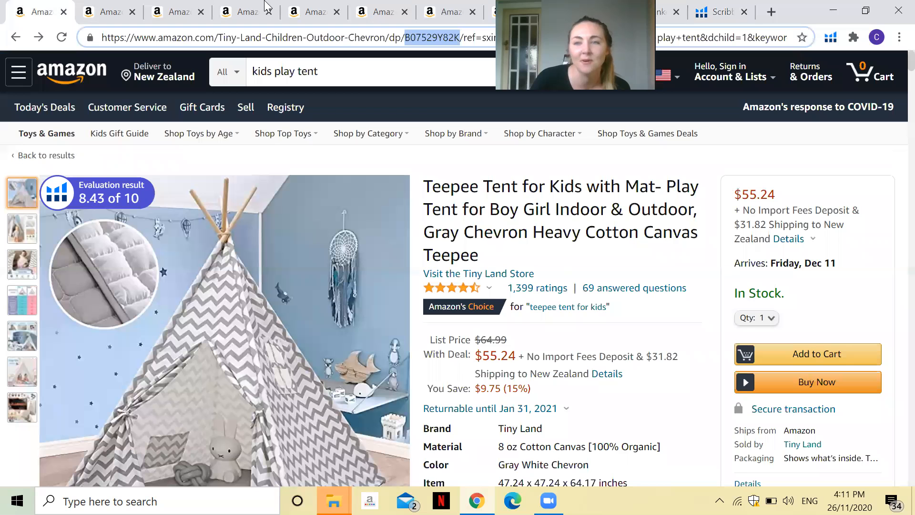
left_click(831, 37)
left_click(746, 152)
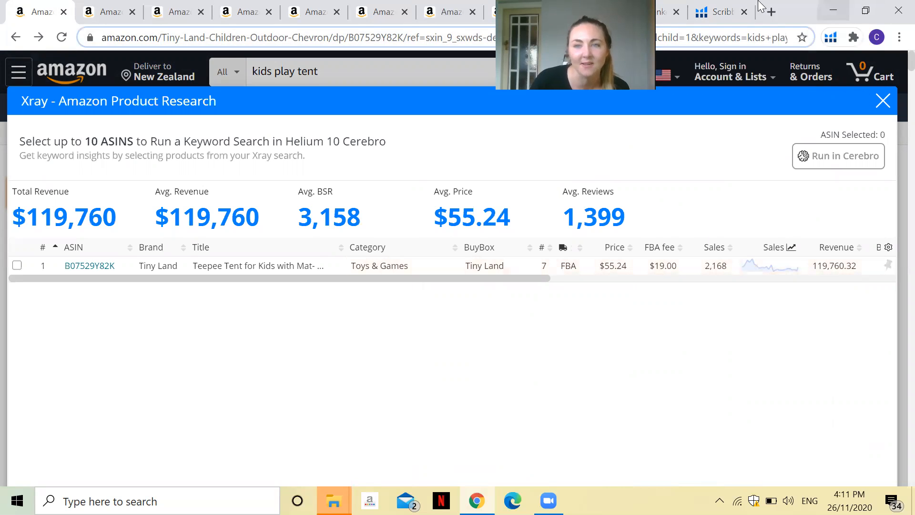
left_click(730, 8)
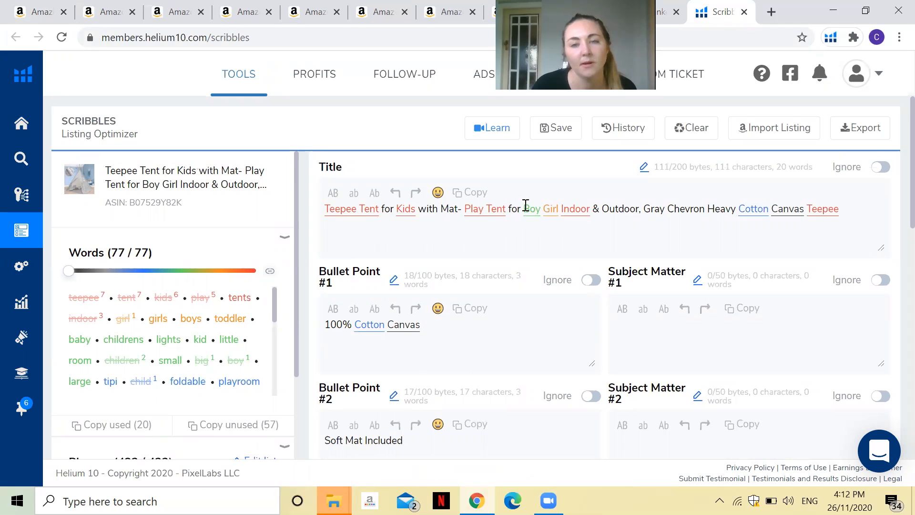
Replace "Boy Girl" with "Children" before "Indoor" in the listing title
left_click(562, 209)
type("Chil")
type("ren")
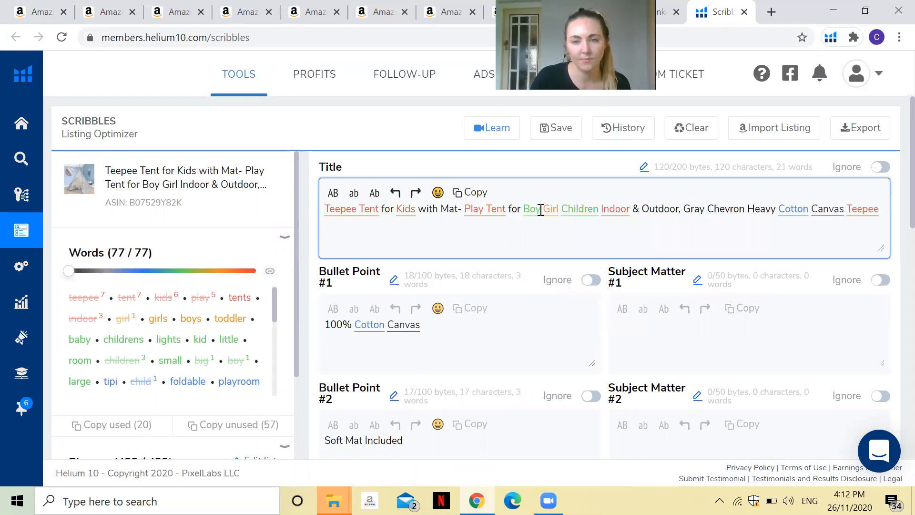
left_click_drag(568, 210, 523, 201)
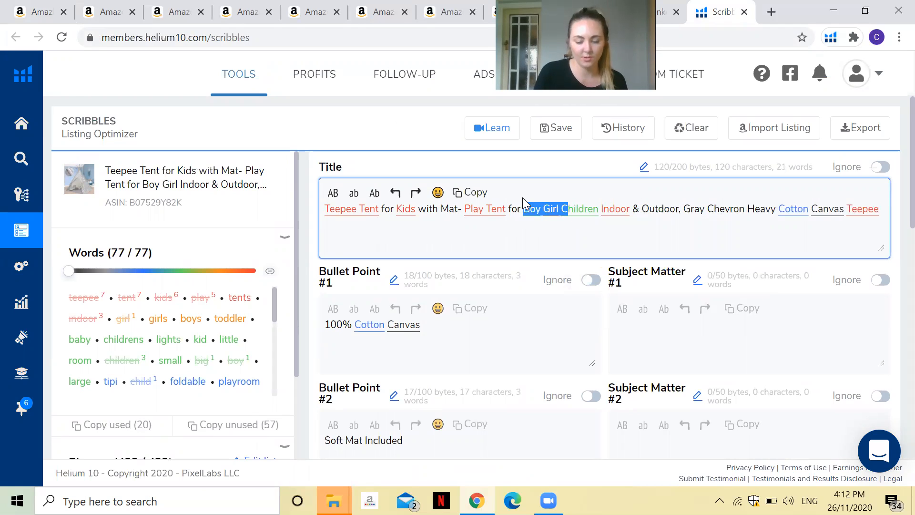
key("BackSpace")
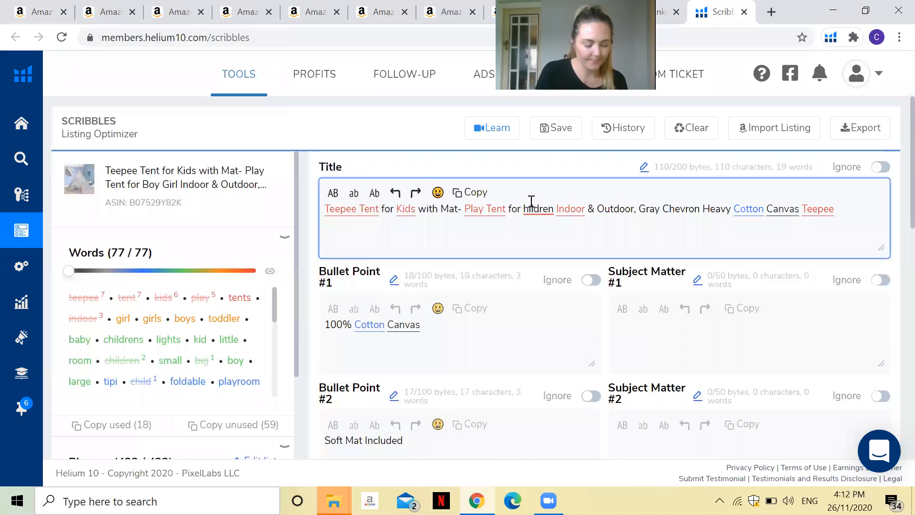
type("C")
Add "& Toddlers" after "Children" in the listing title
left_click(561, 211)
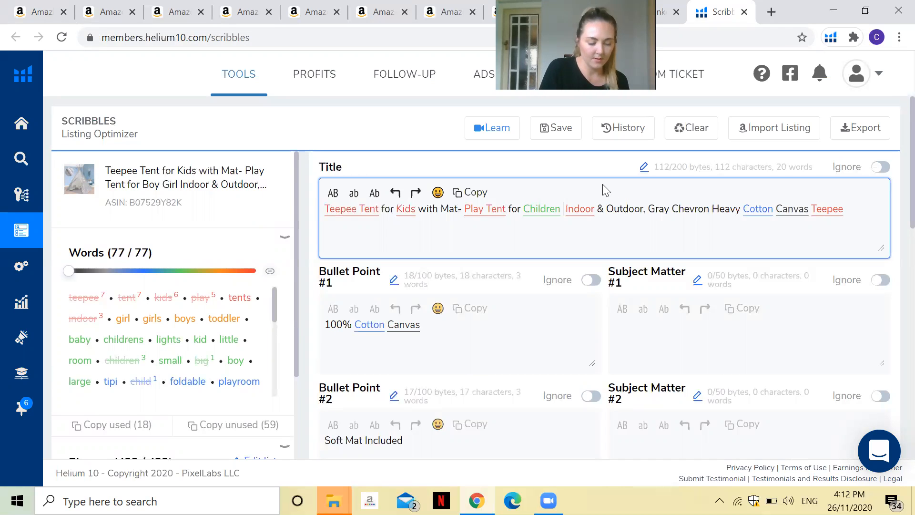
type("& Toddler")
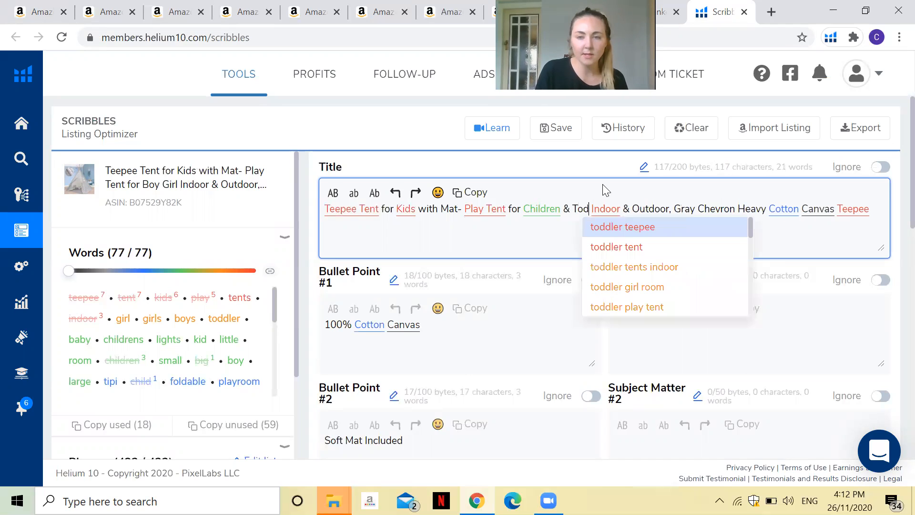
type("s")
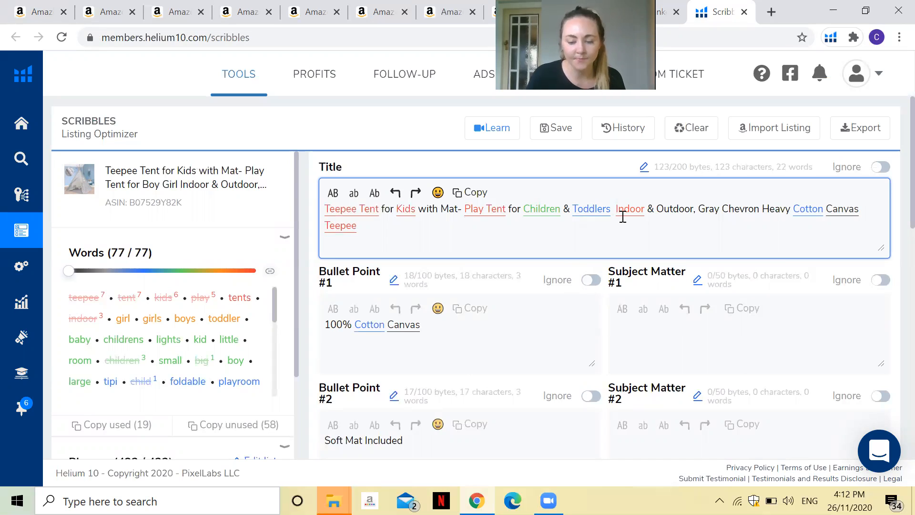
key("BackSpace")
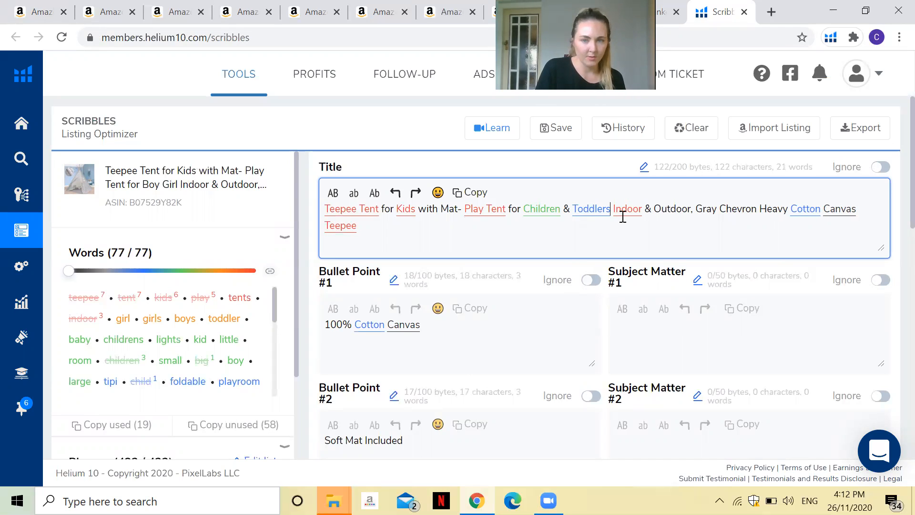
Insert ", Suitable for both girls & boys" after "Toddlers" in the listing title
type(", S")
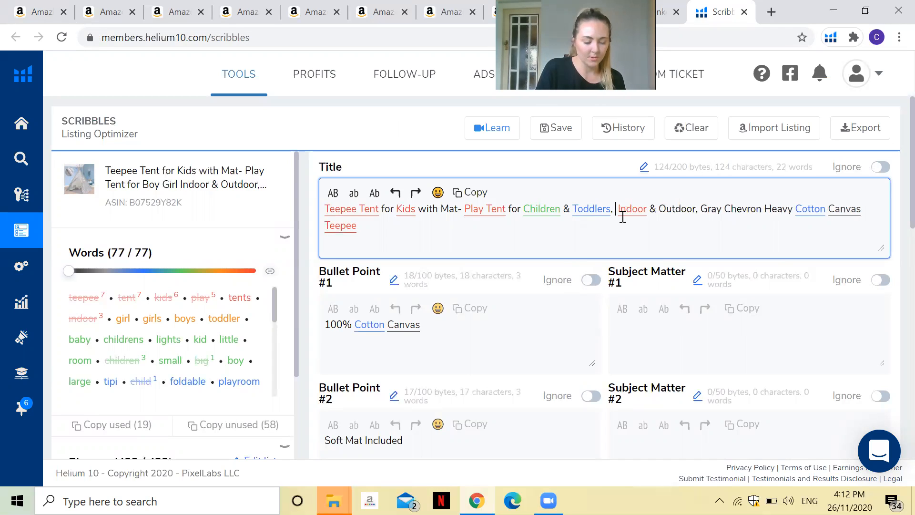
type("uitable for bot")
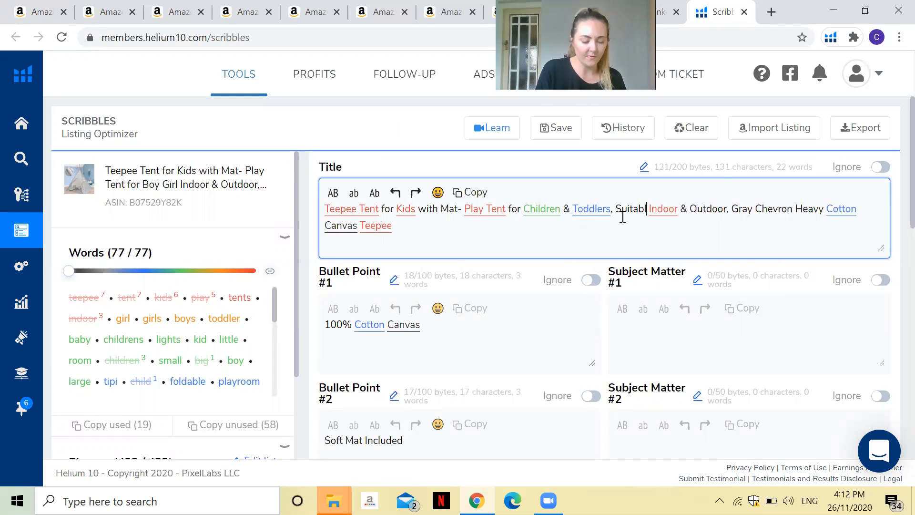
type("h g")
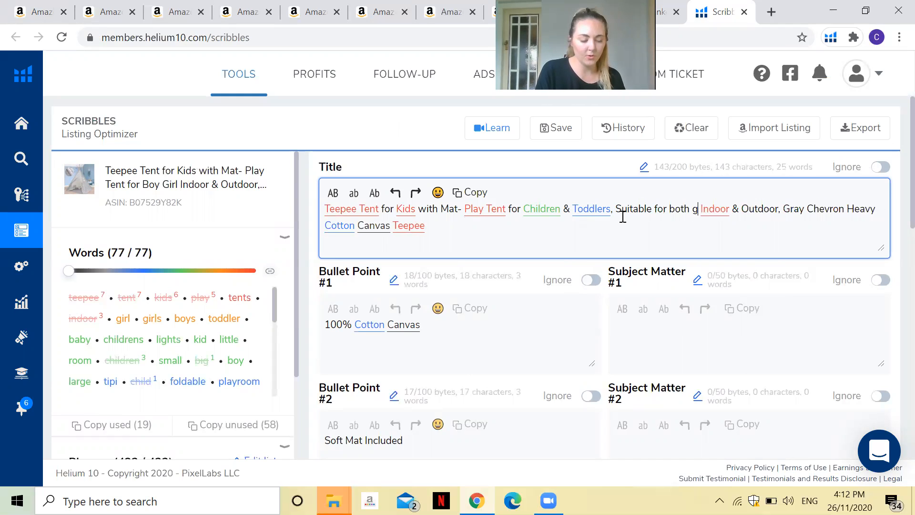
type("irls an")
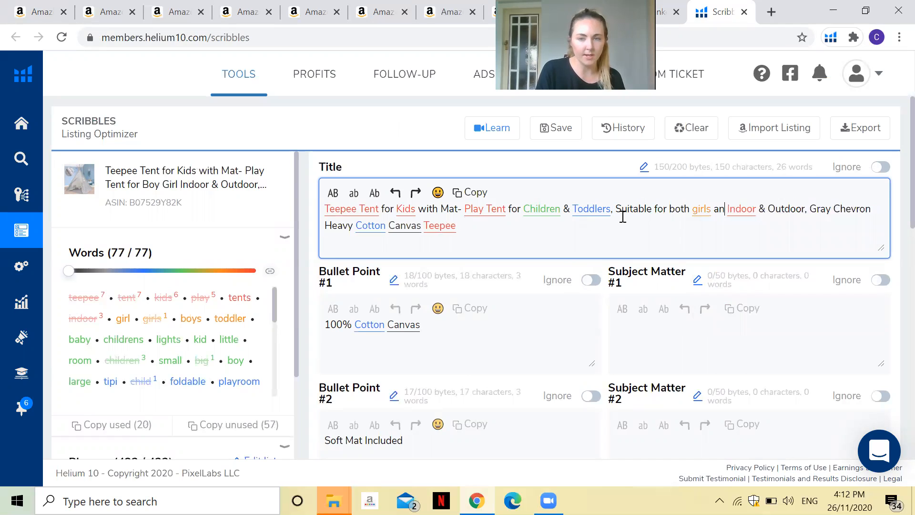
type("& boyds")
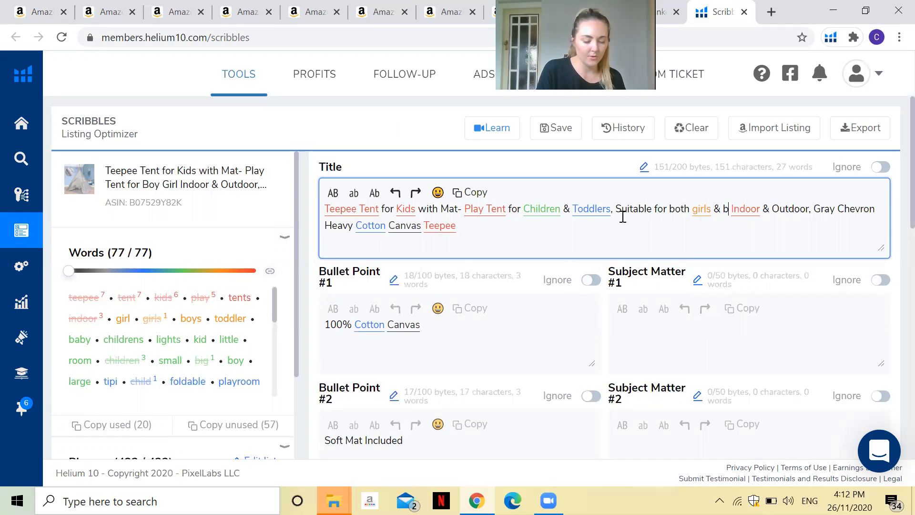
key("BackSpace")
key("BackSpace")
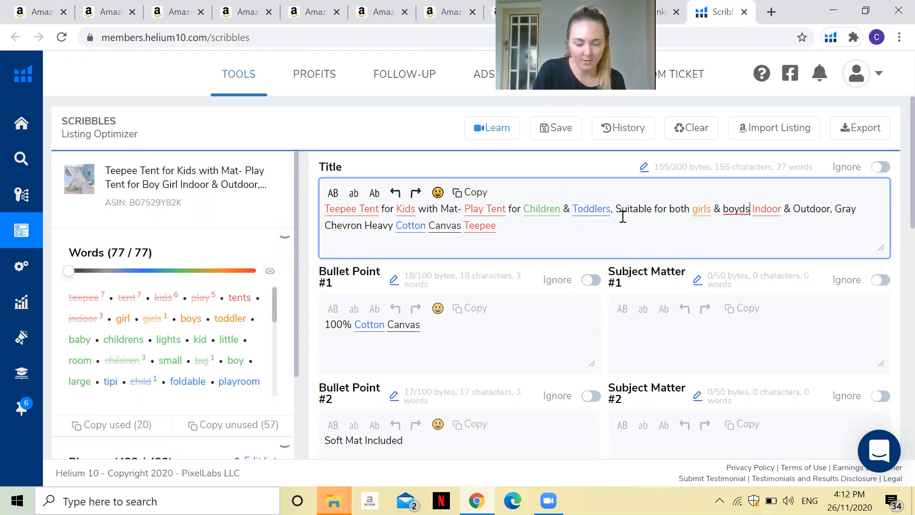
type("s")
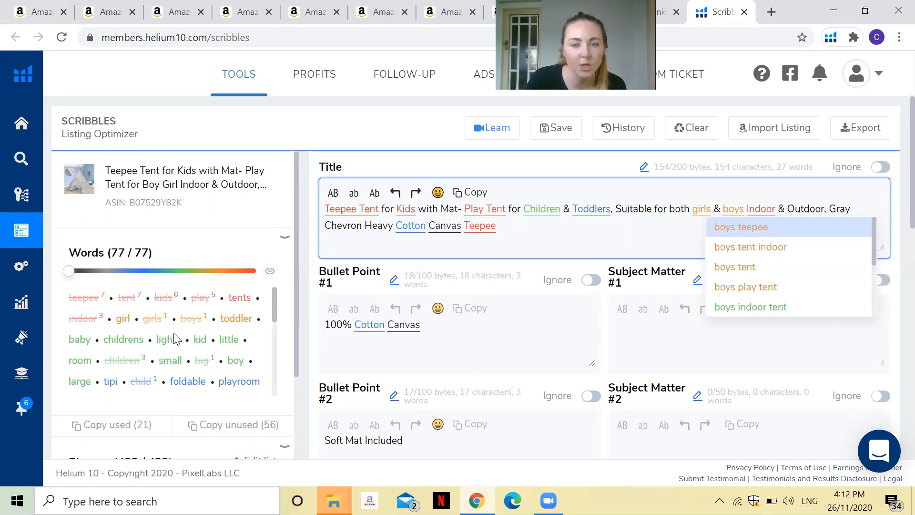
Examine the rest of the word list, the keyword phrases, and the bullet point, subject matter, description and search terms fields
scroll(182, 347, "down", 1)
scroll(182, 347, "down", 10)
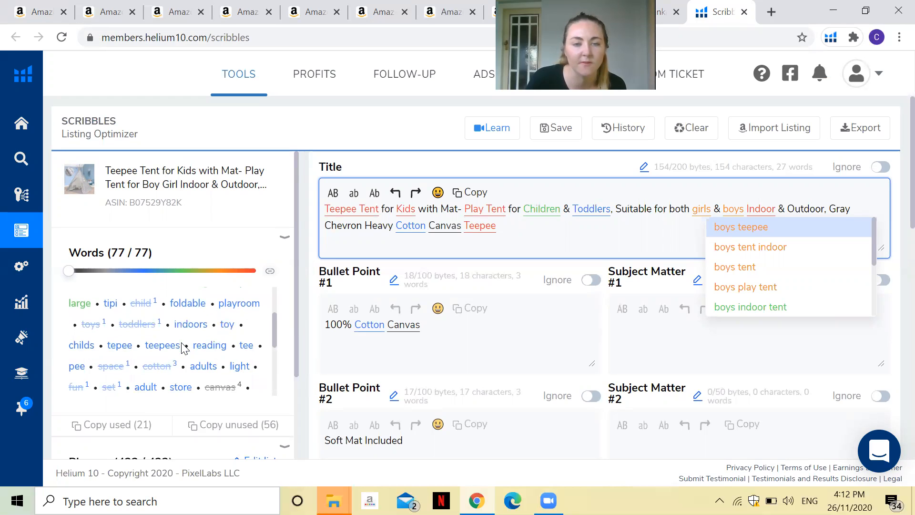
left_click(509, 209)
left_click(502, 345)
scroll(502, 345, "down", 6)
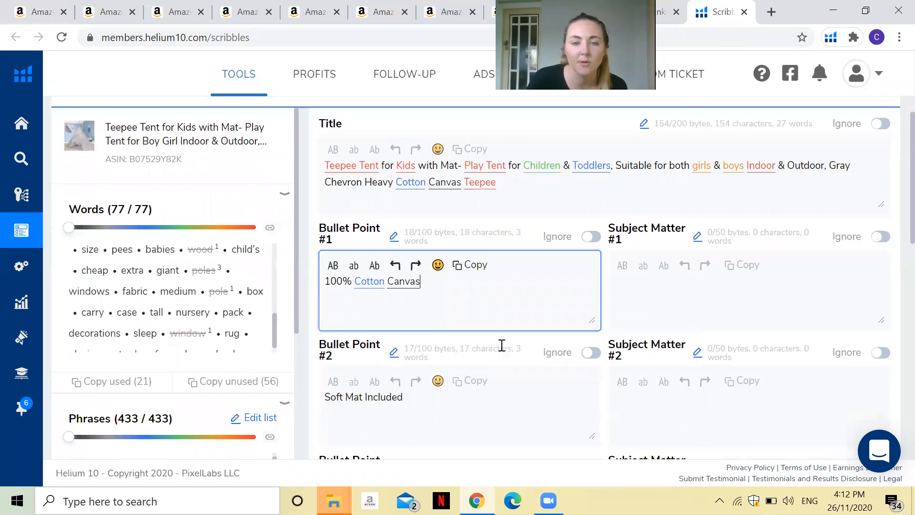
scroll(501, 345, "down", 2)
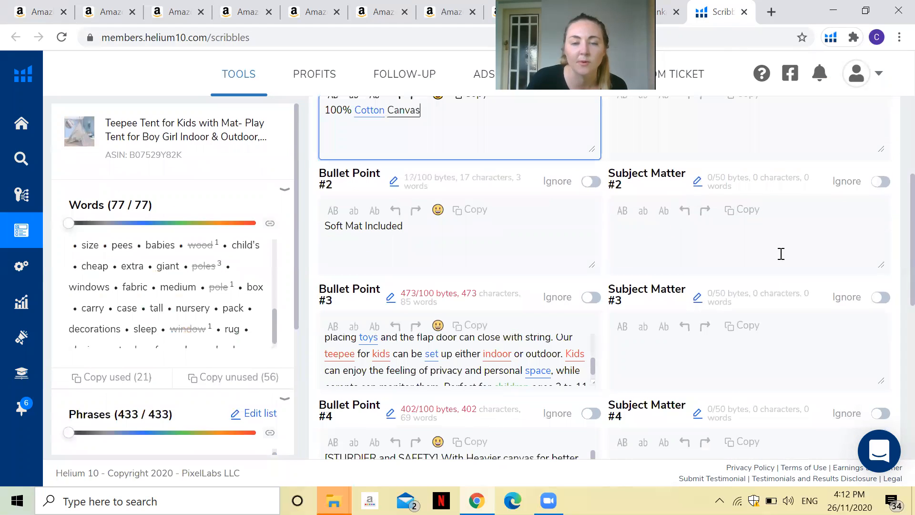
scroll(782, 255, "down", 8)
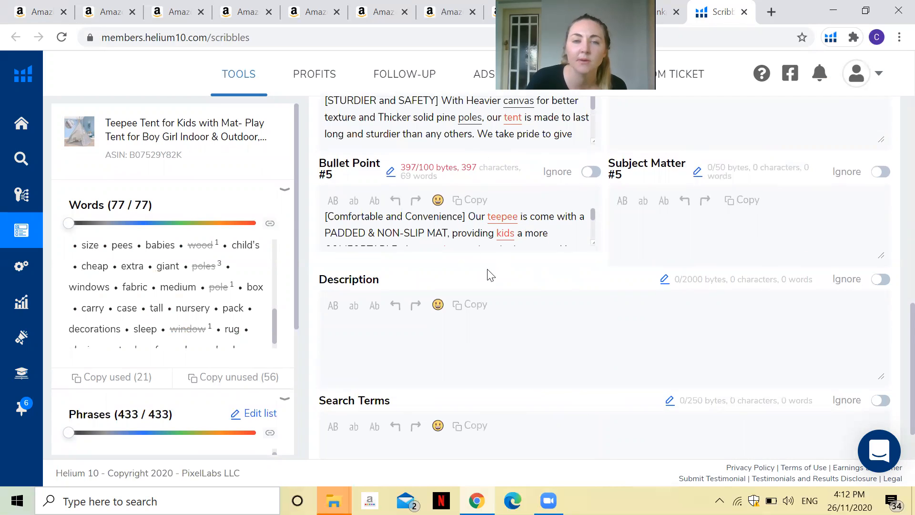
left_click(507, 353)
scroll(506, 355, "down", 2)
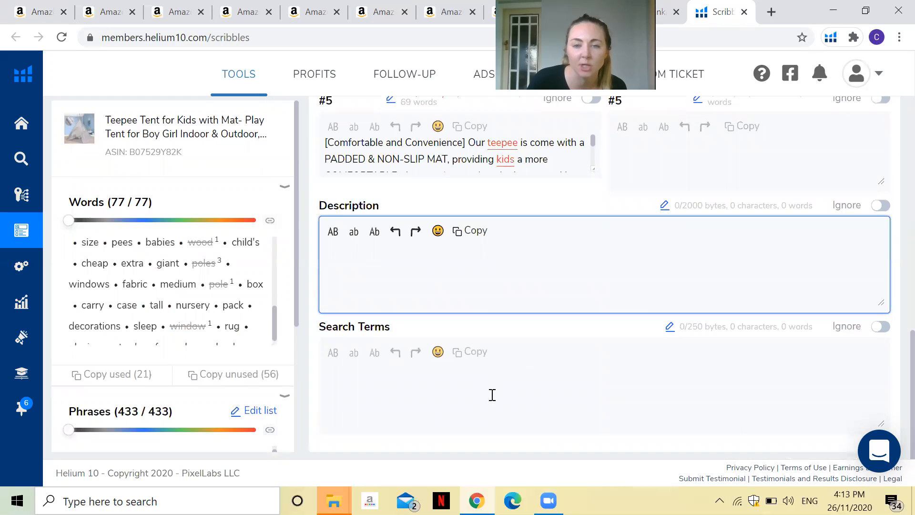
left_click(495, 396)
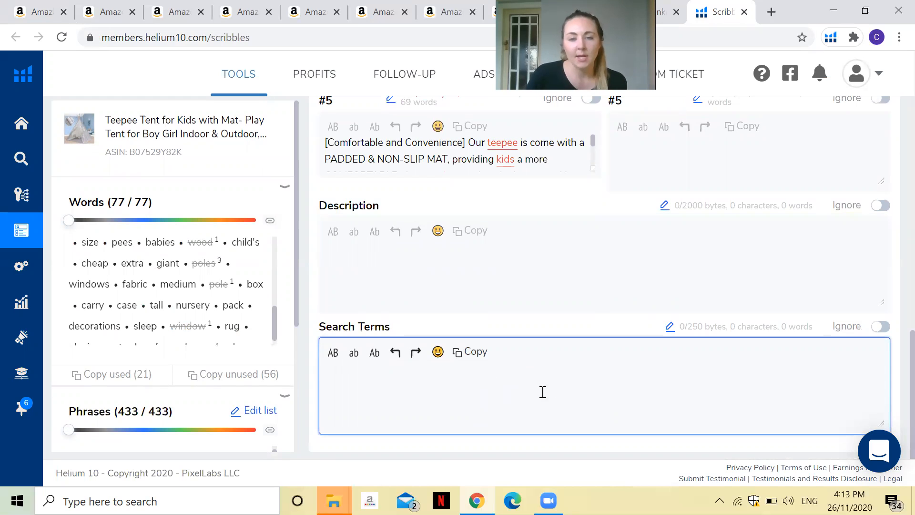
scroll(248, 338, "down", 1)
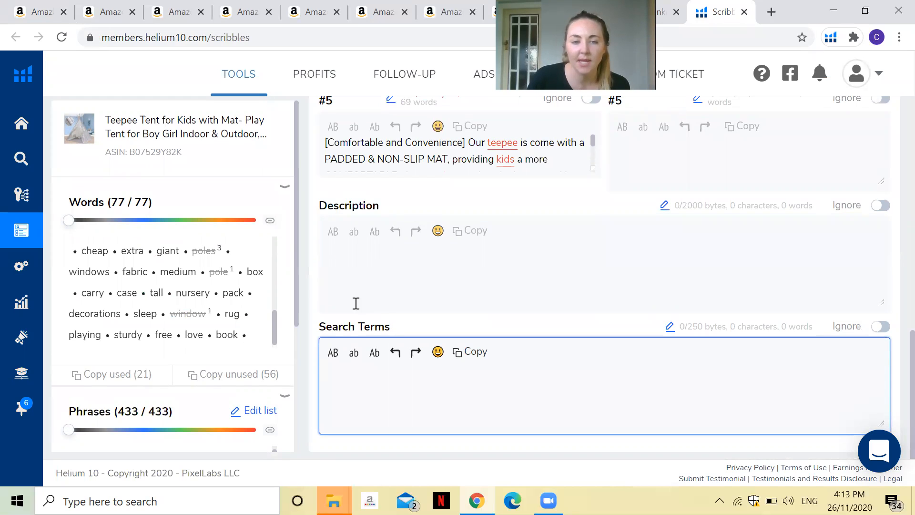
left_click_drag(295, 300, 289, 419)
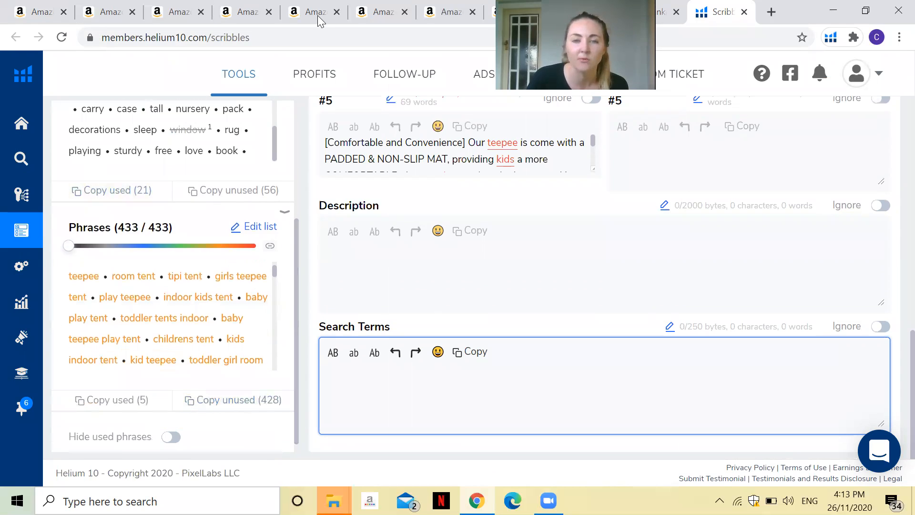
scroll(482, 214, "up", 10)
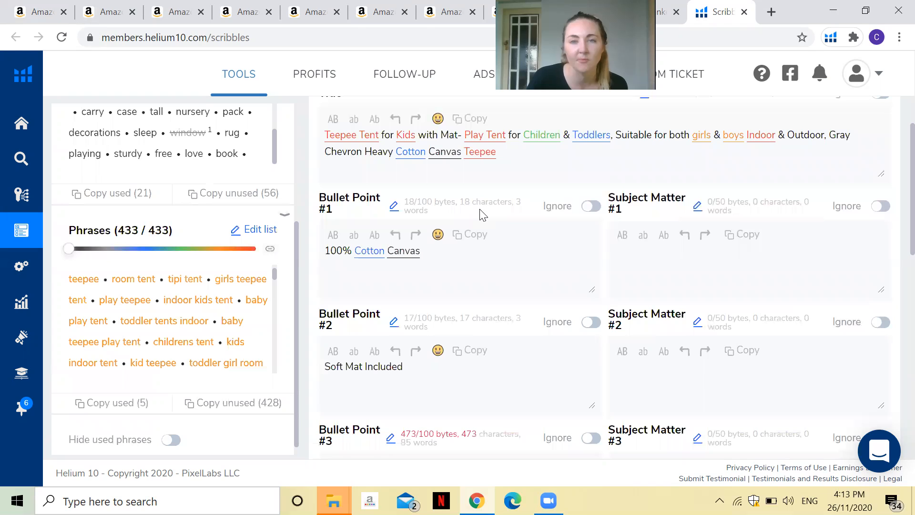